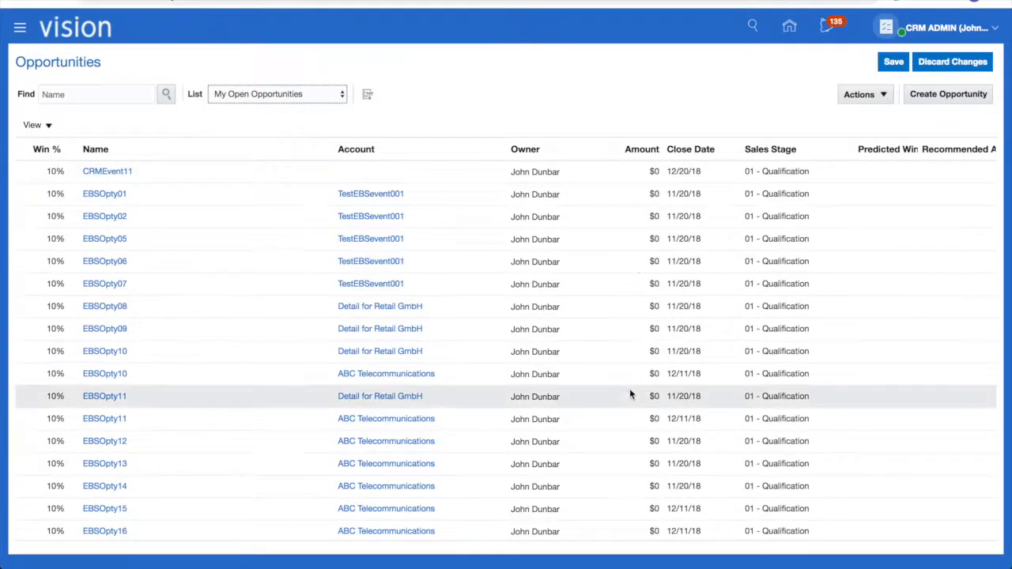
Search Eloqua Contacts by the test contact's first name to show its single Seven Bucks record
scroll(630, 388, "down", 10)
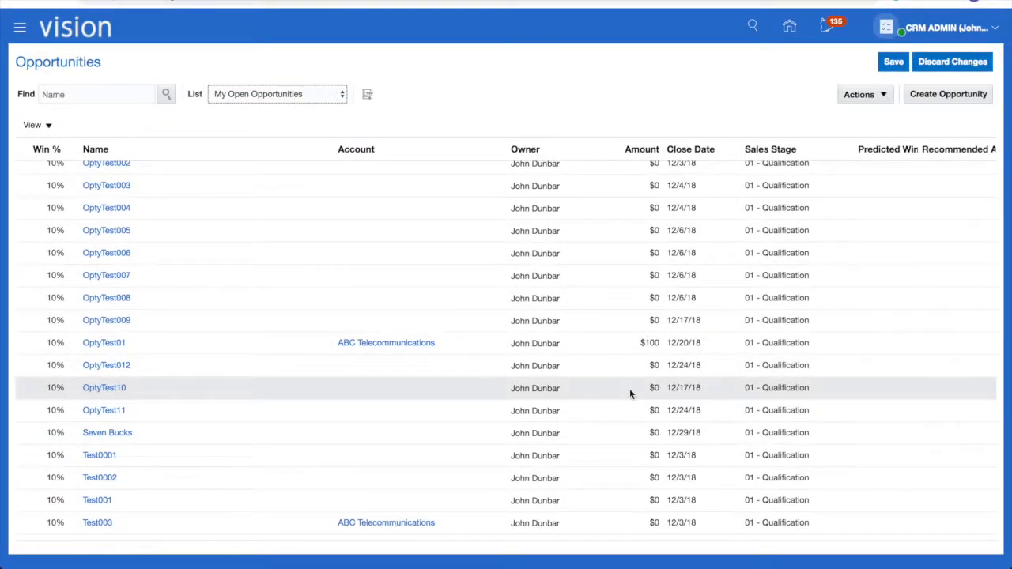
scroll(629, 388, "down", 1)
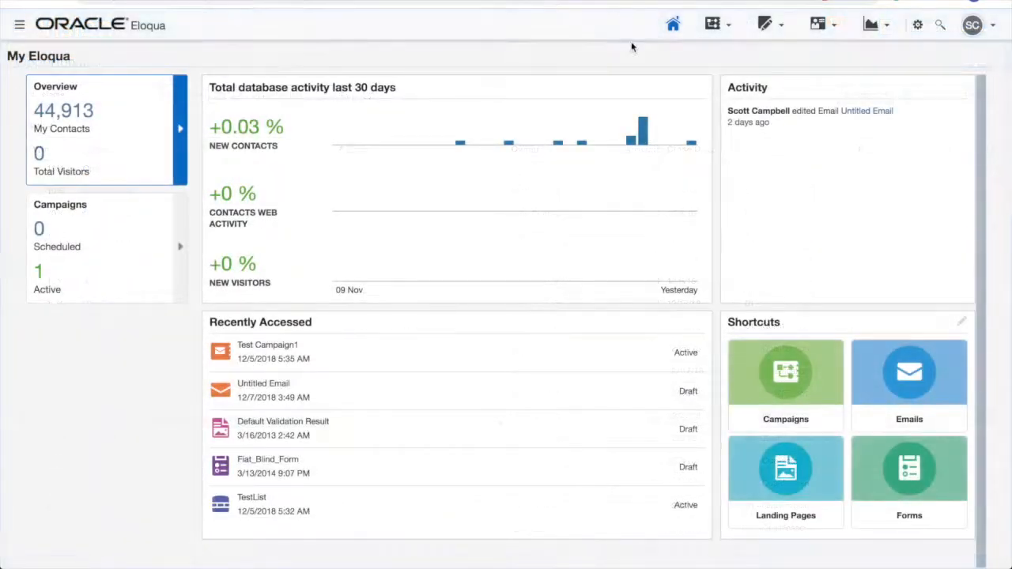
left_click(818, 24)
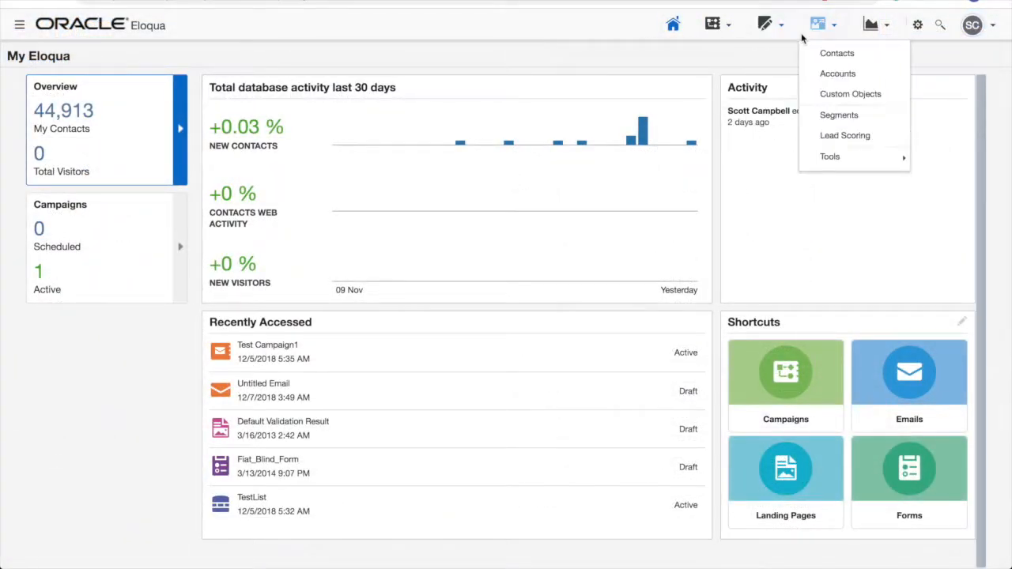
left_click(847, 51)
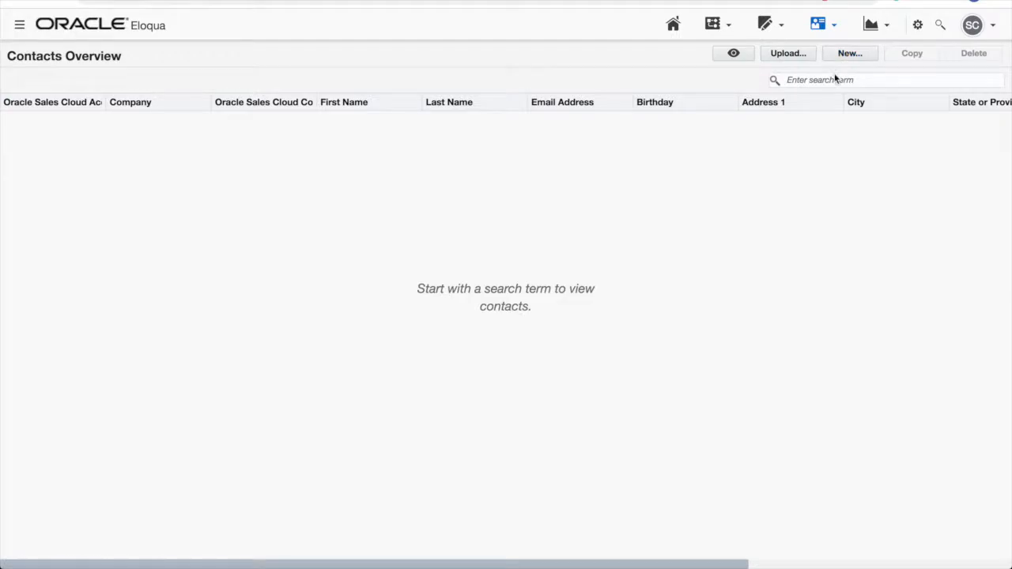
left_click(830, 80)
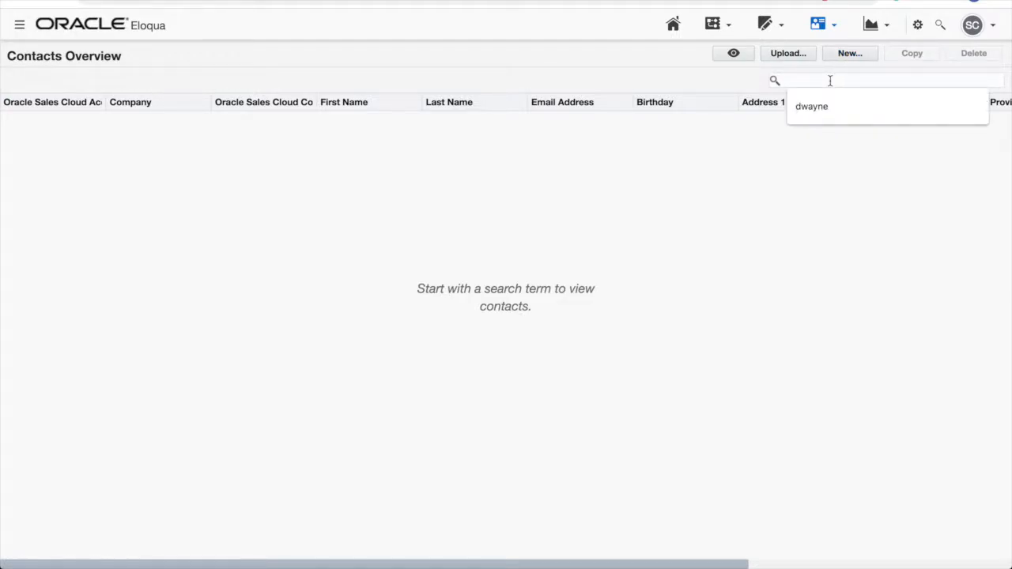
type("dwayne")
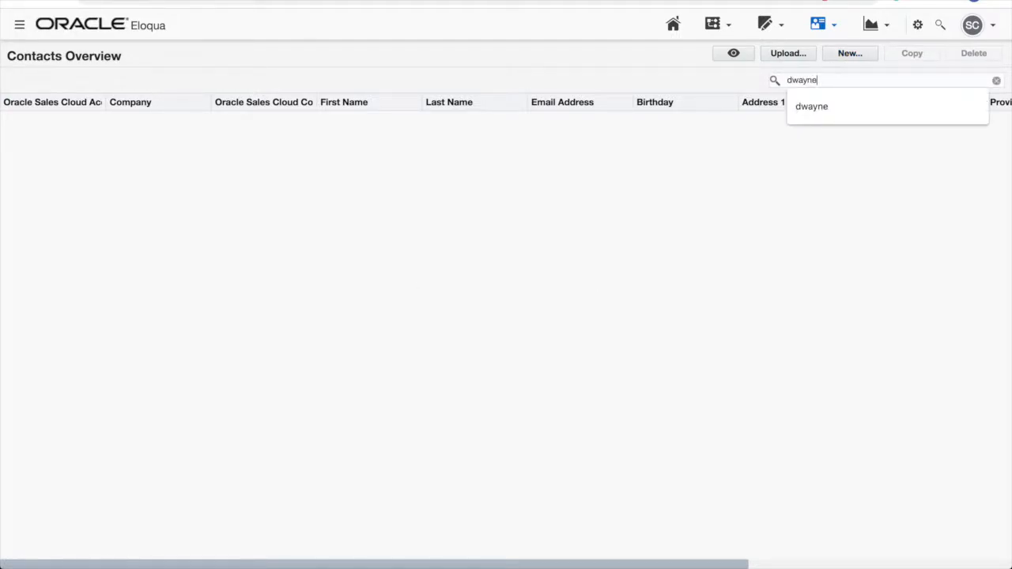
key("Return")
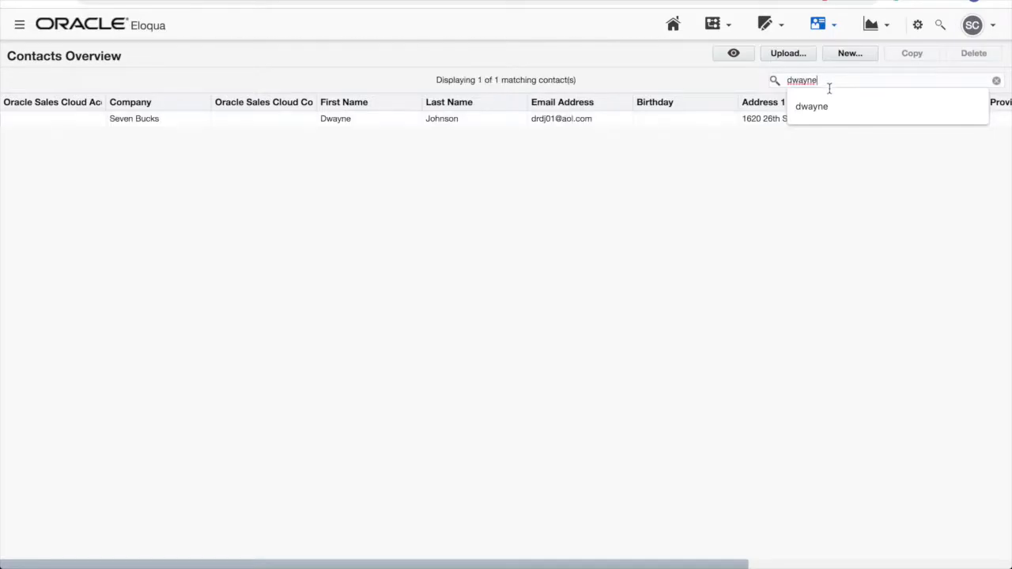
left_click(626, 163)
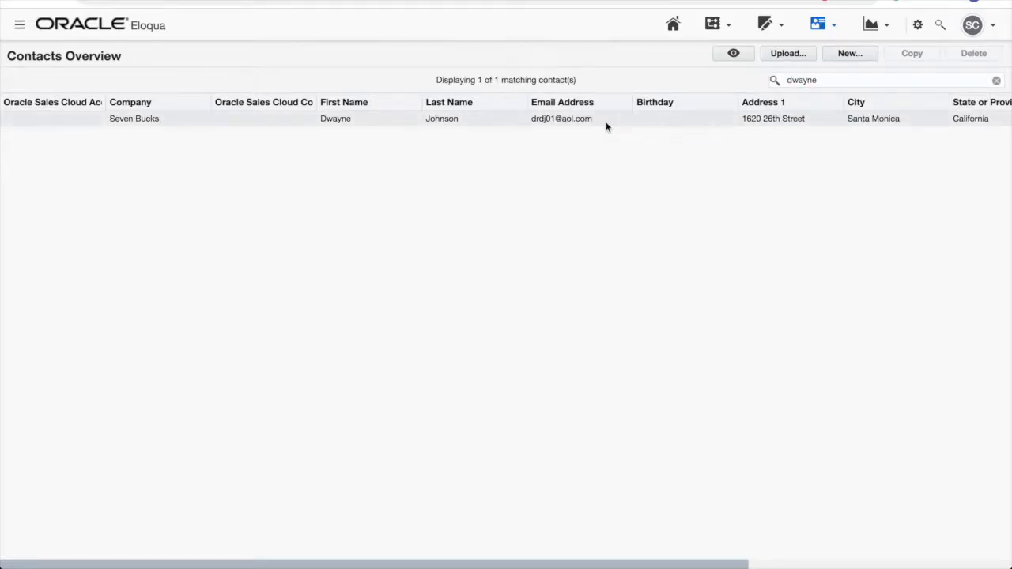
scroll(606, 132, "right", 5)
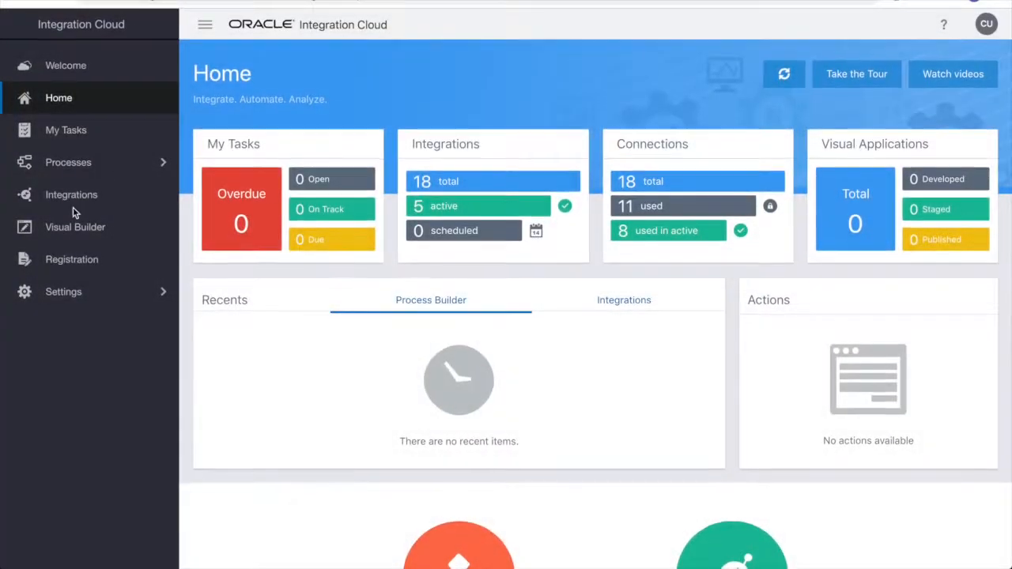
Create an Oracle Sales Cloud adapter connection named SalesCloudConnection
left_click(73, 203)
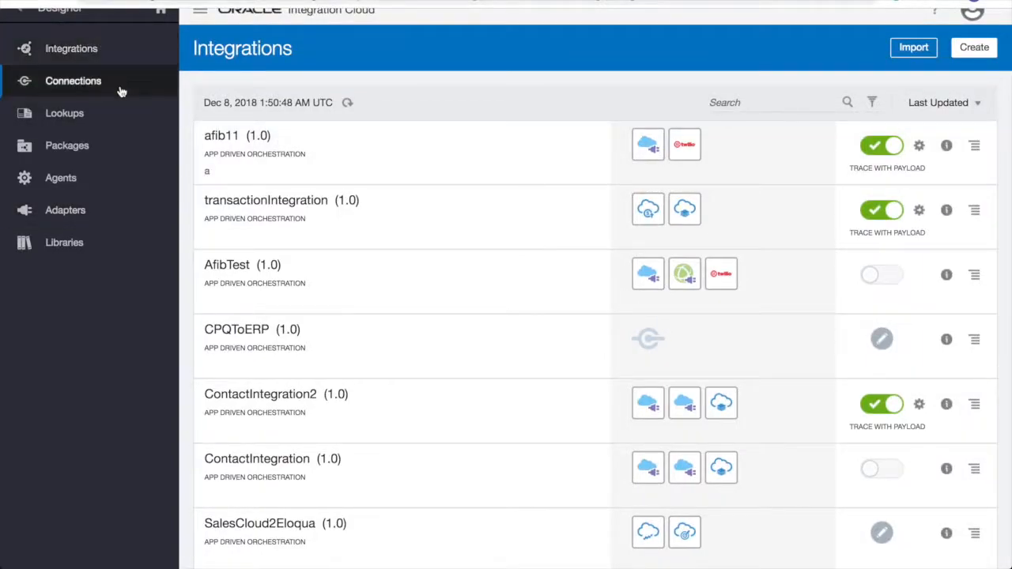
left_click(121, 92)
left_click(974, 47)
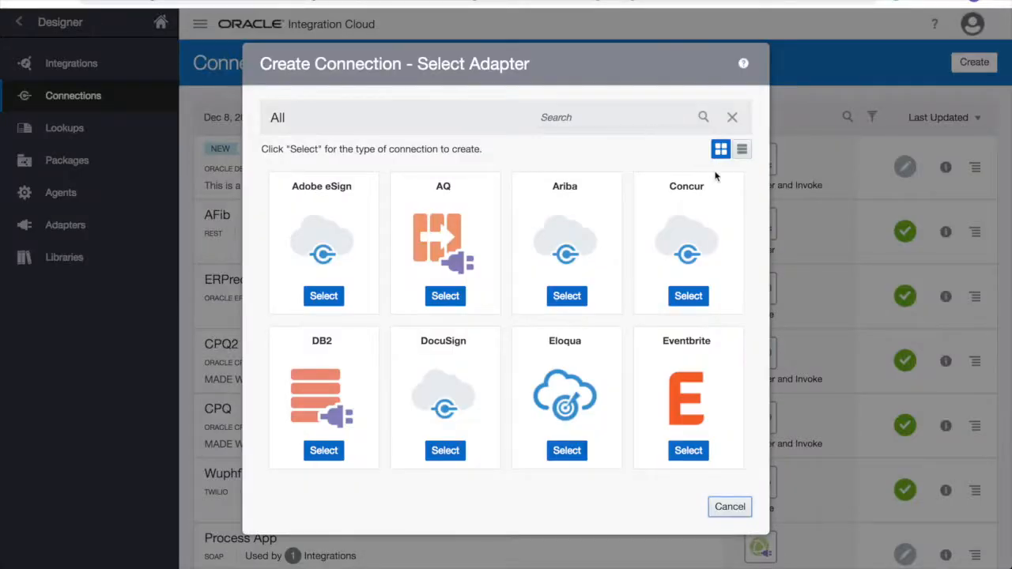
scroll(685, 282, "down", 10)
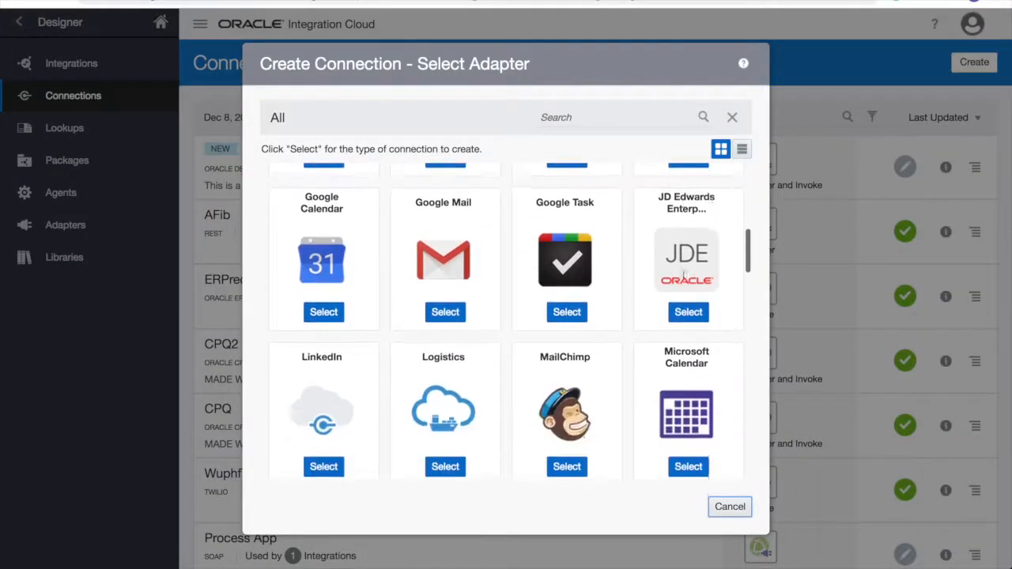
scroll(684, 282, "down", 8)
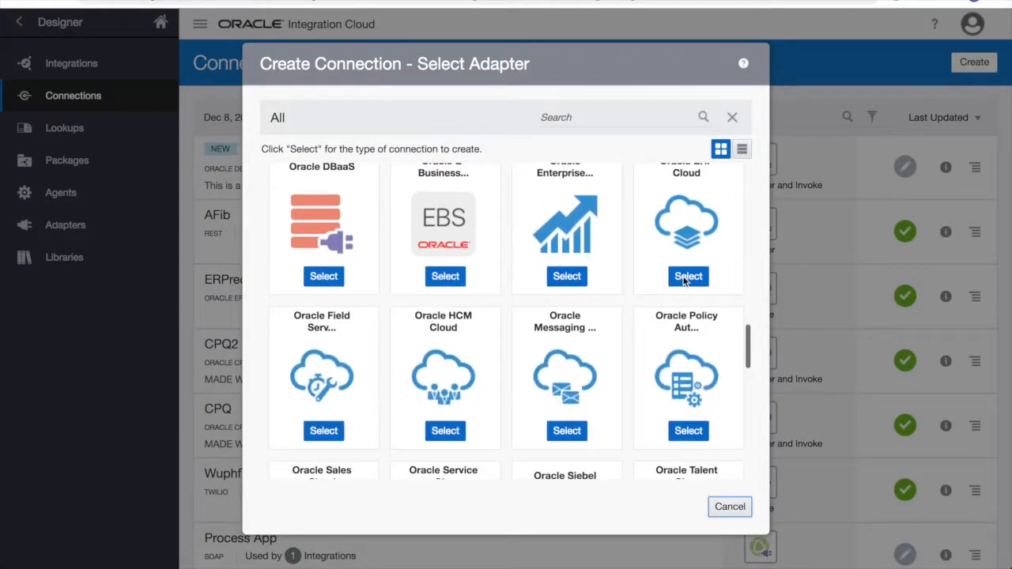
scroll(685, 282, "down", 2)
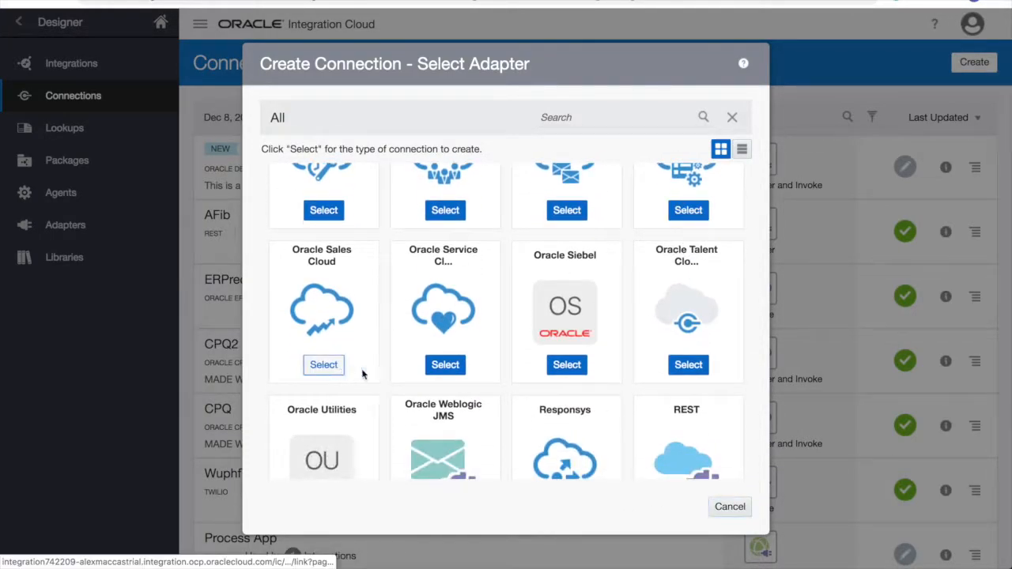
left_click(340, 366)
type("SalesCloudConnection")
left_click(671, 419)
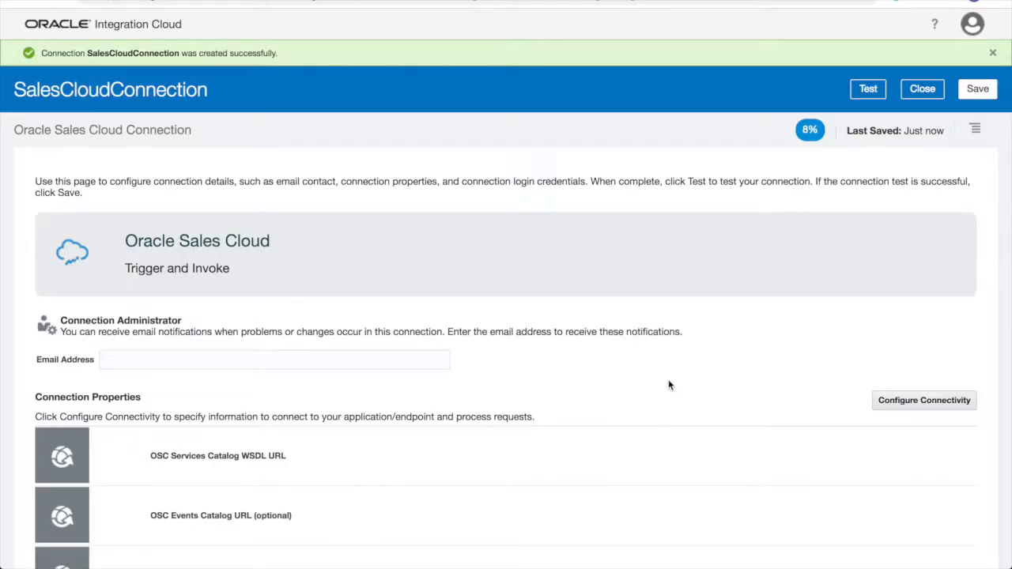
Paste the service catalog WSDL URL and enter the login username and password
scroll(668, 385, "down", 5)
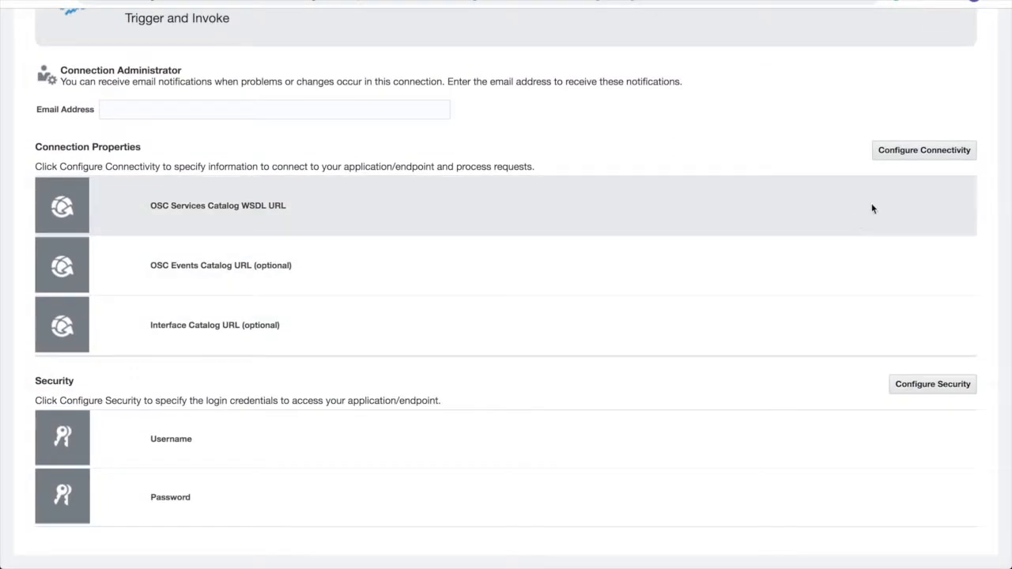
left_click(915, 153)
left_click(589, 275)
type("https://ucf3-edgd-fa-ext.oracledemos.com/fndAppCoreServices/ServiceCatalogService?wsdl")
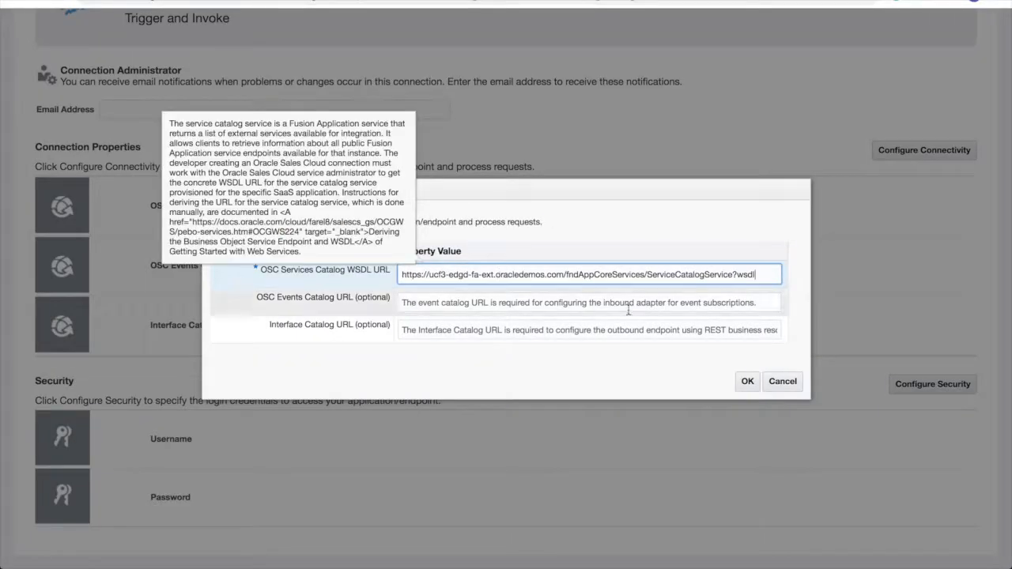
left_click(745, 380)
left_click(917, 384)
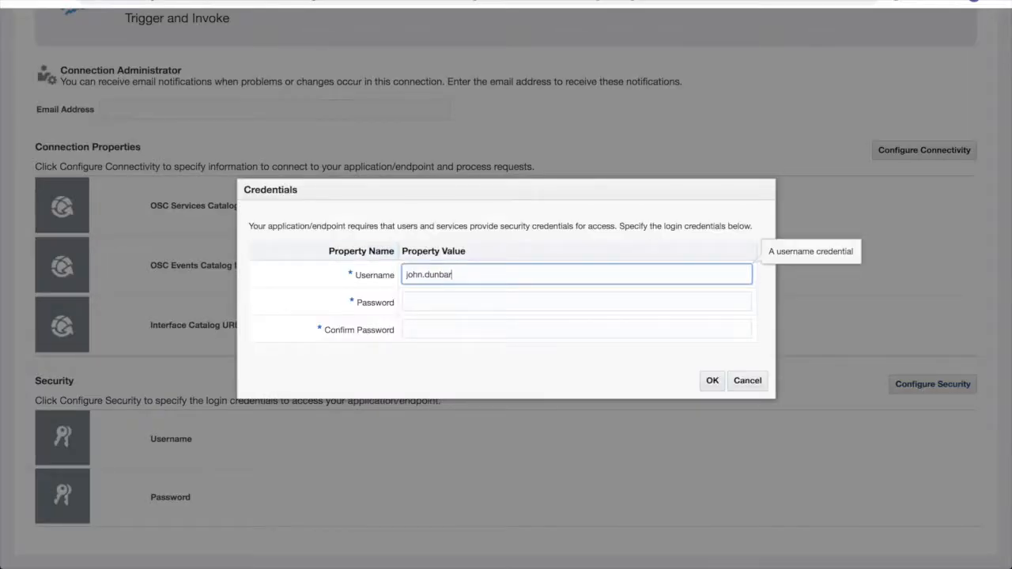
key("Tab")
key("Tab")
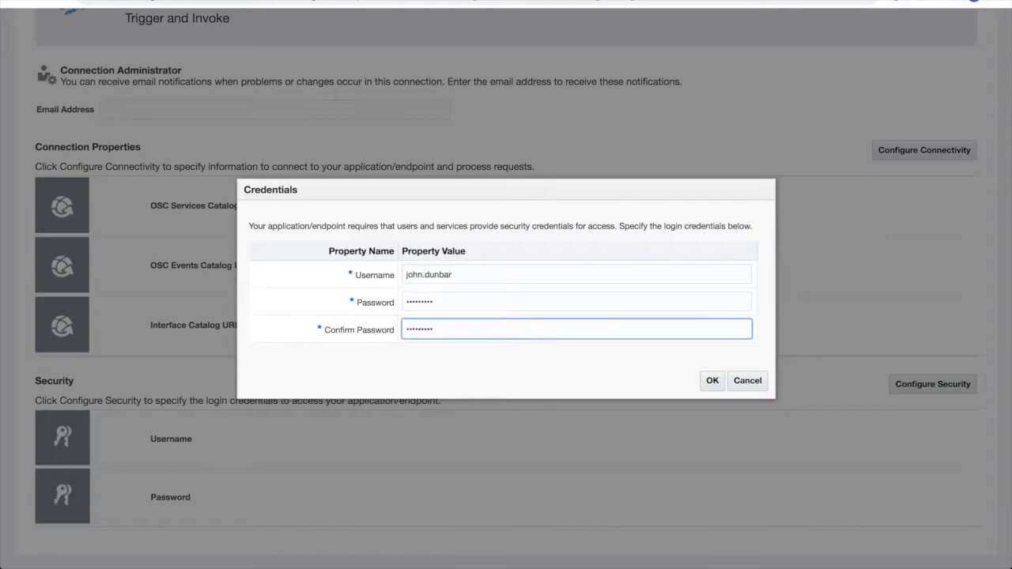
left_click(712, 380)
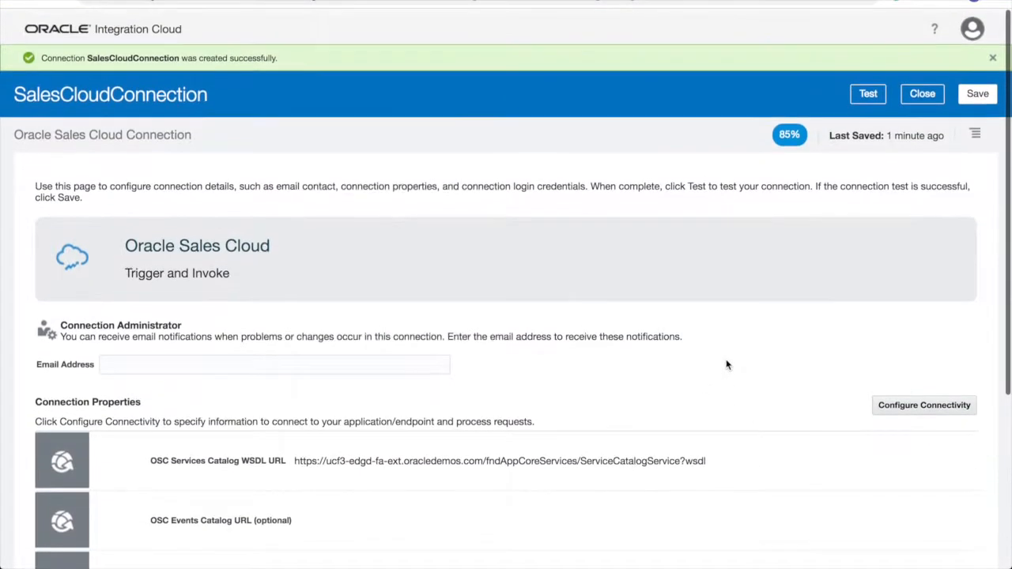
Save, test and re-save SalesCloudConnection, then close it
left_click(977, 90)
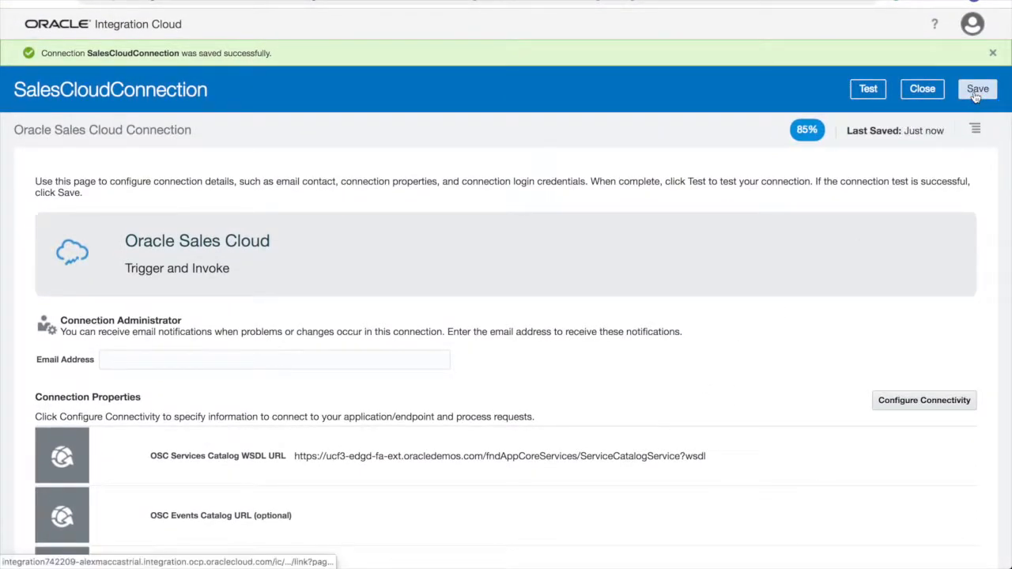
left_click(882, 90)
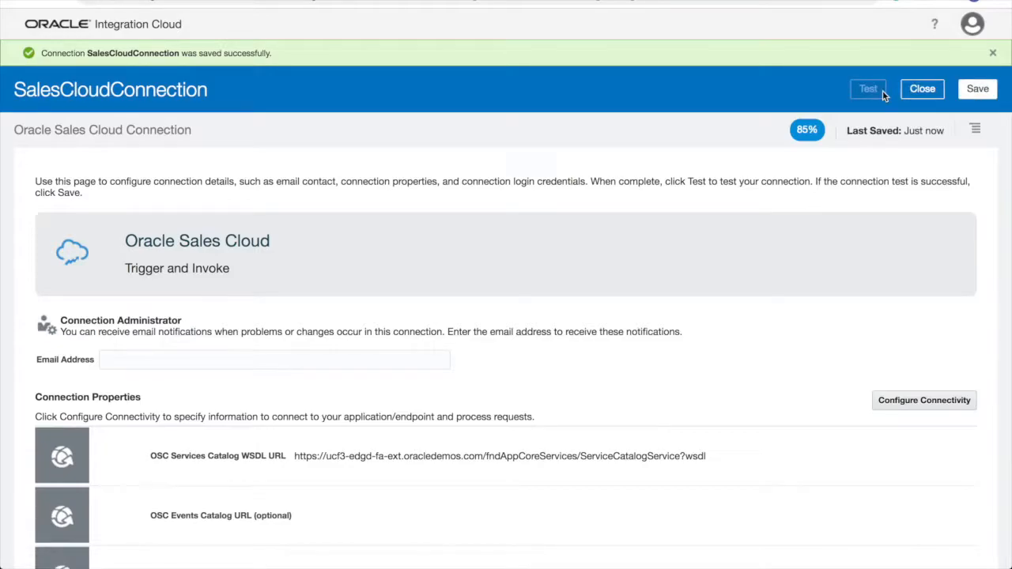
left_click(977, 89)
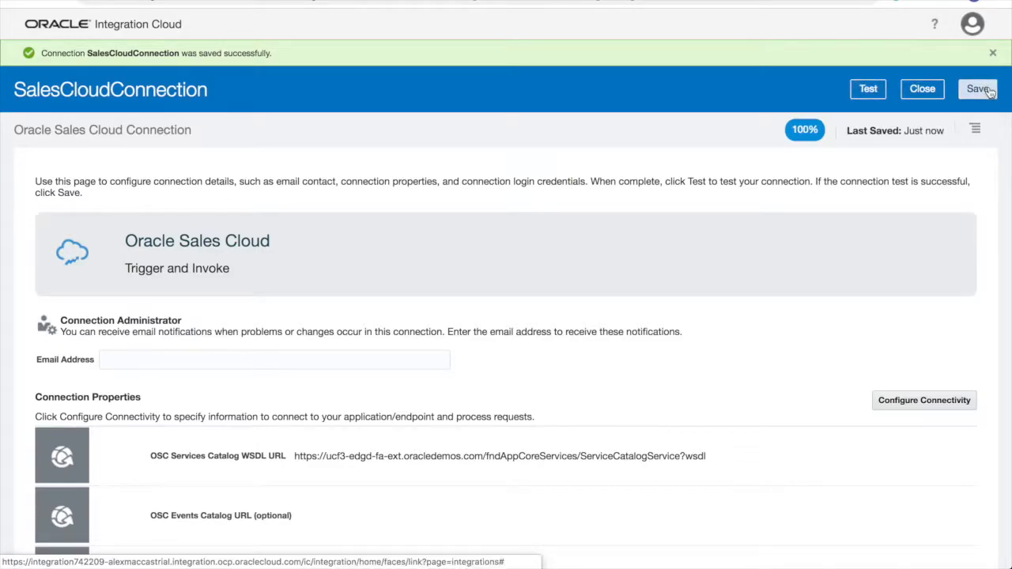
left_click(940, 92)
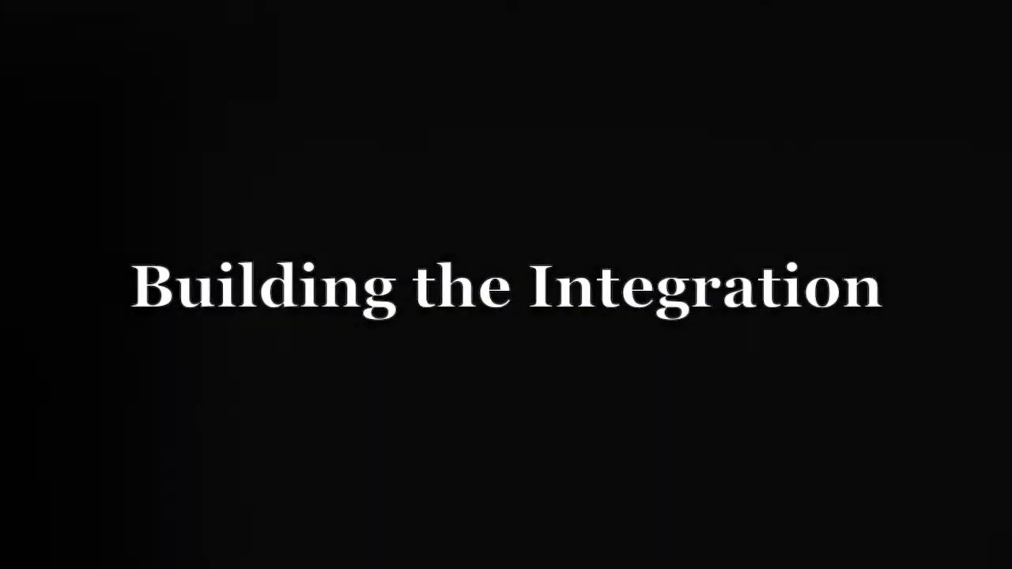
Create App Driven Orchestration SalesCloudToMarketingCloud, version 02.00.0000, described 'Demonstrate a connection between two applications'
left_click(130, 73)
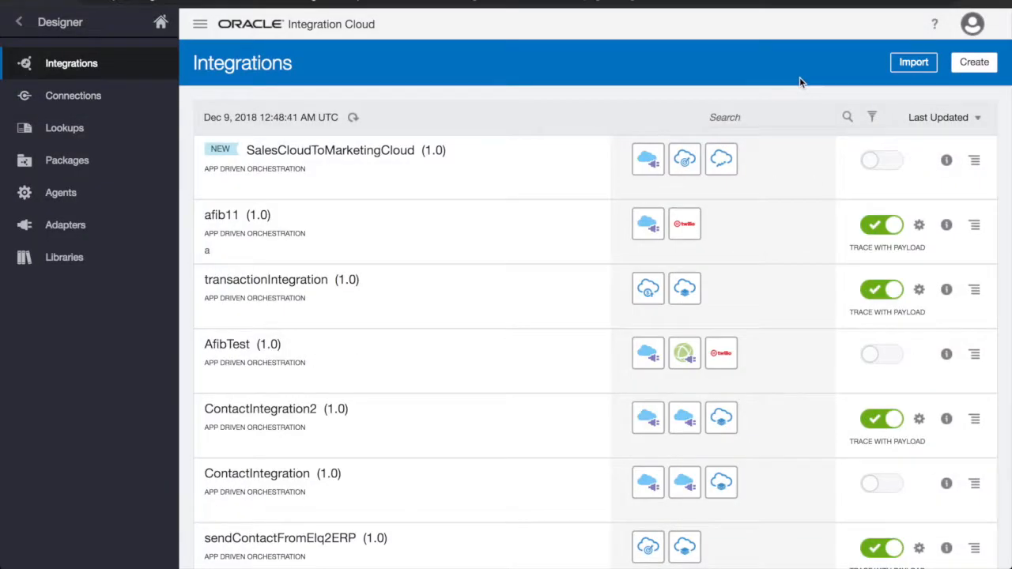
left_click(974, 63)
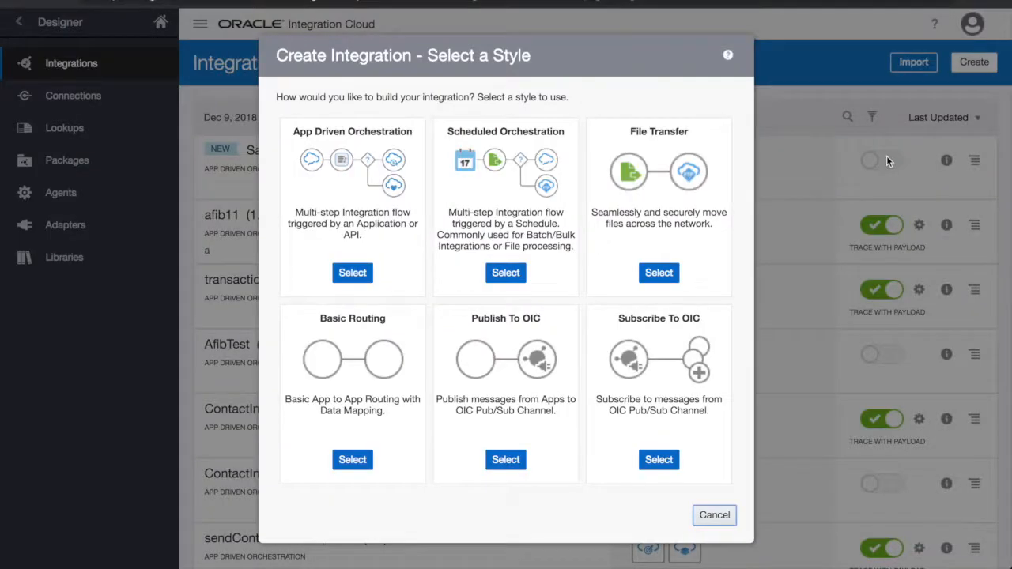
left_click(355, 274)
type("SalesCloudToMarketingCloud")
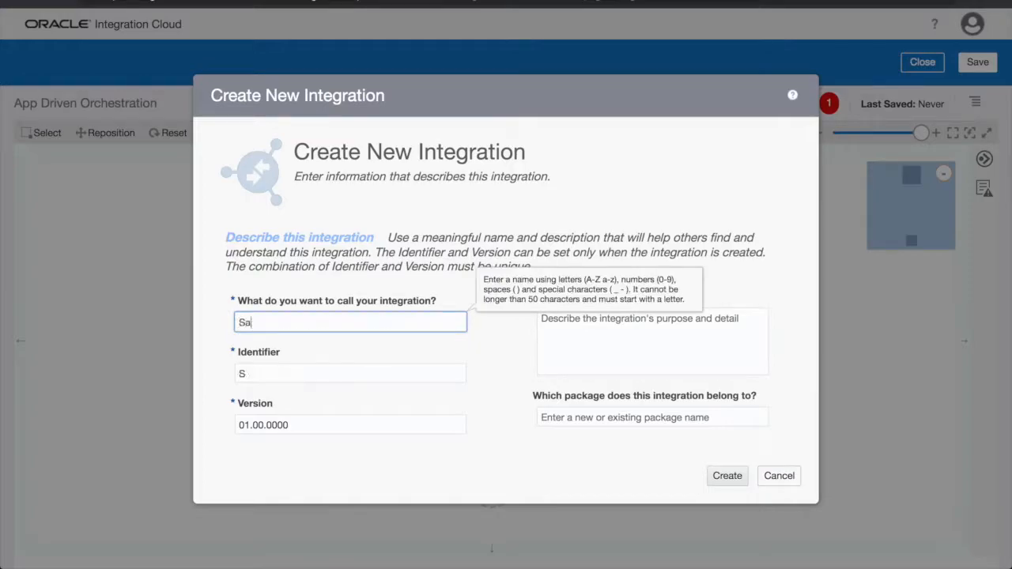
left_click(250, 427)
key("BackSpace")
type("2")
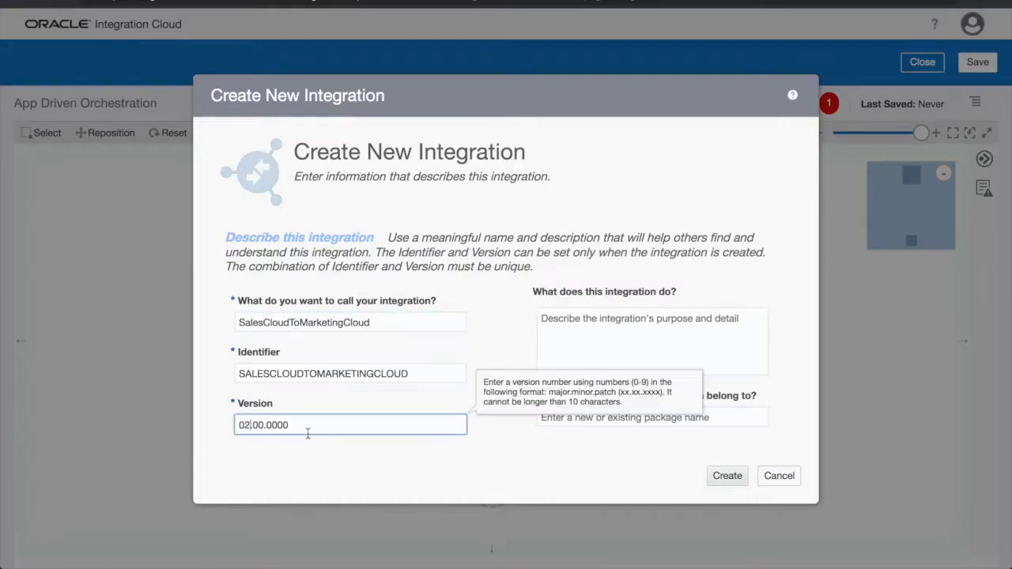
key("Tab")
type("Demonstrate a connection betw")
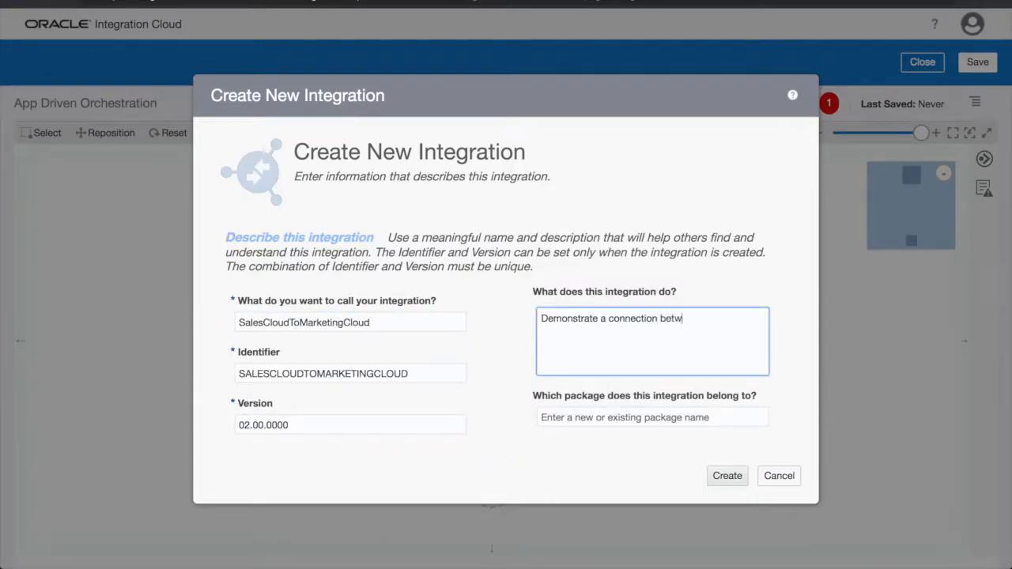
type("een two applications")
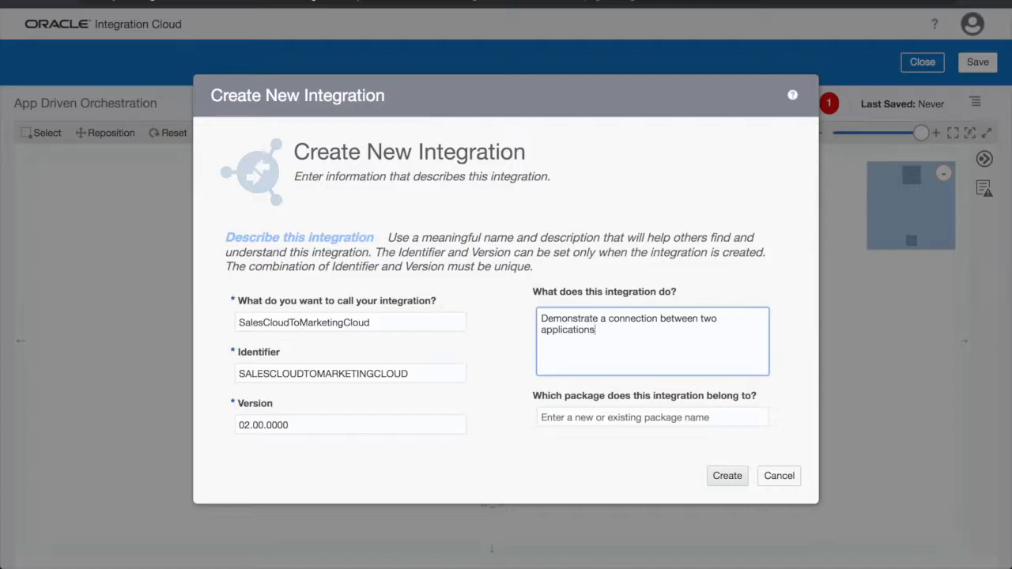
left_click(727, 476)
scroll(601, 393, "down", 5)
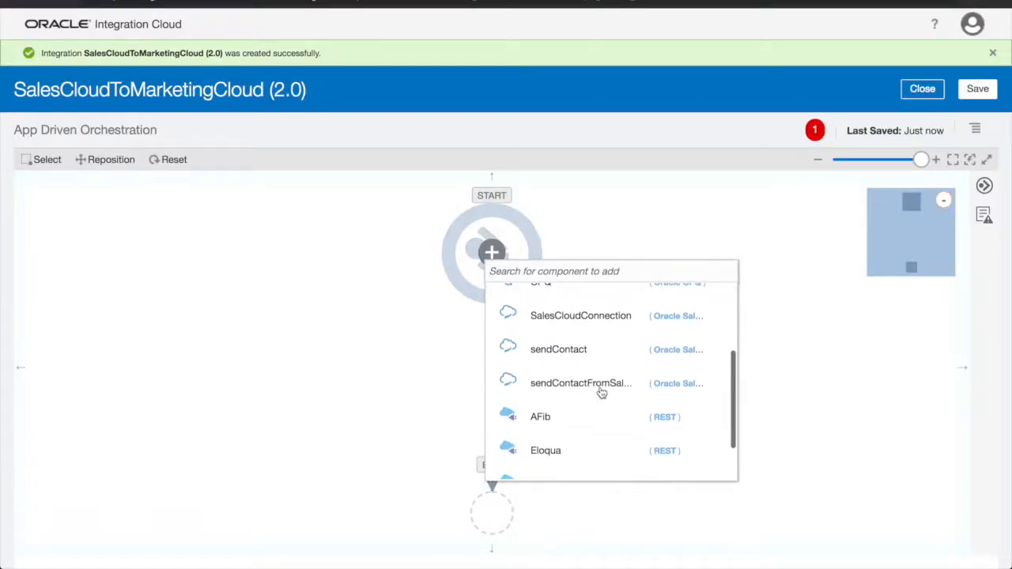
Name the REST trigger syncSalesAndMarketing, describe it, and set it to POST at /callintegration
left_click(583, 426)
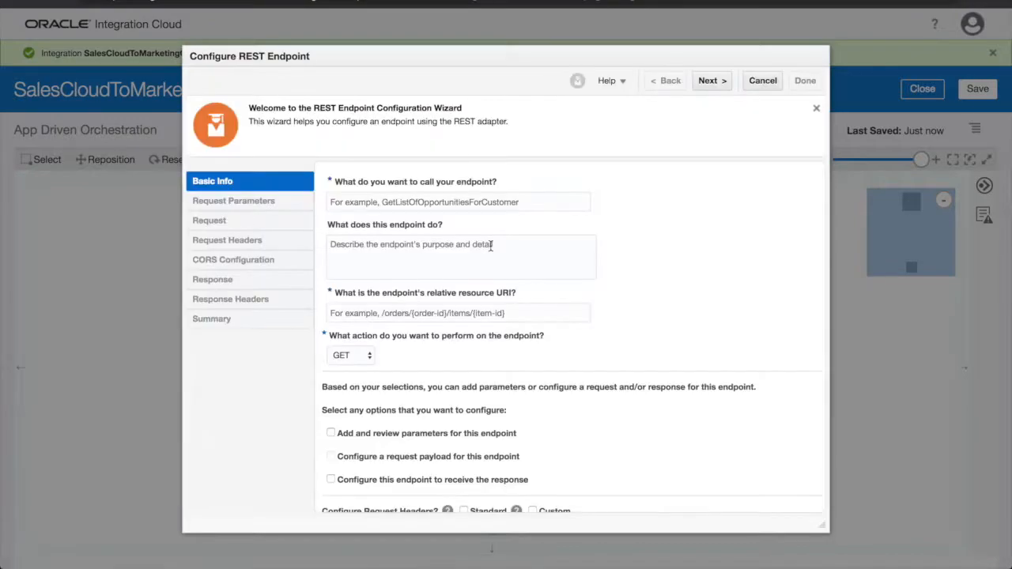
type("syncSalesAndMarketing")
left_click(448, 263)
type("This endpoint triggers an integration that updates a Marketing Cloud based on data from a Sales Cloud")
left_click(543, 310)
type("/callintegration")
key("Tab")
type("po")
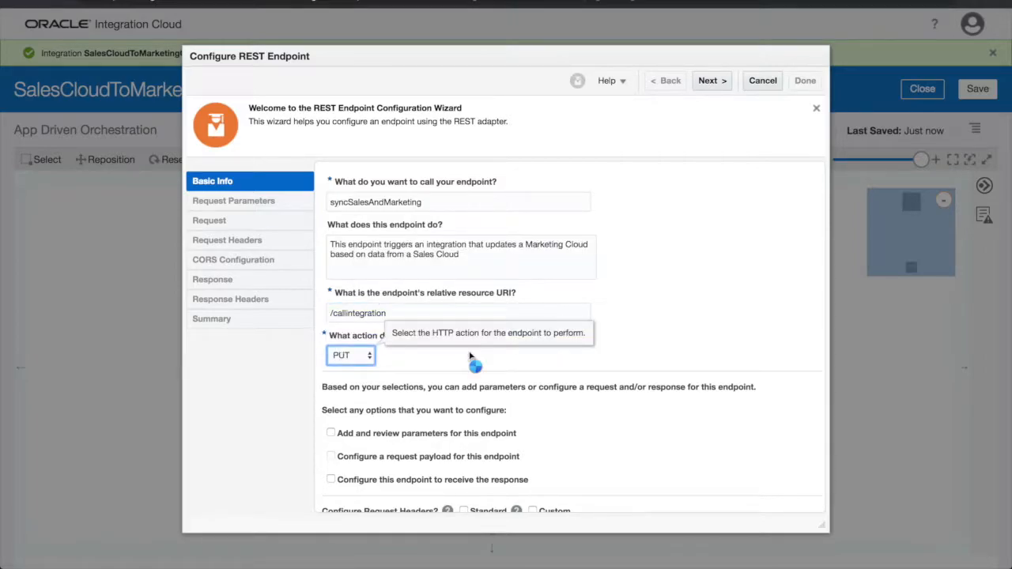
left_click(473, 355)
scroll(582, 361, "down", 2)
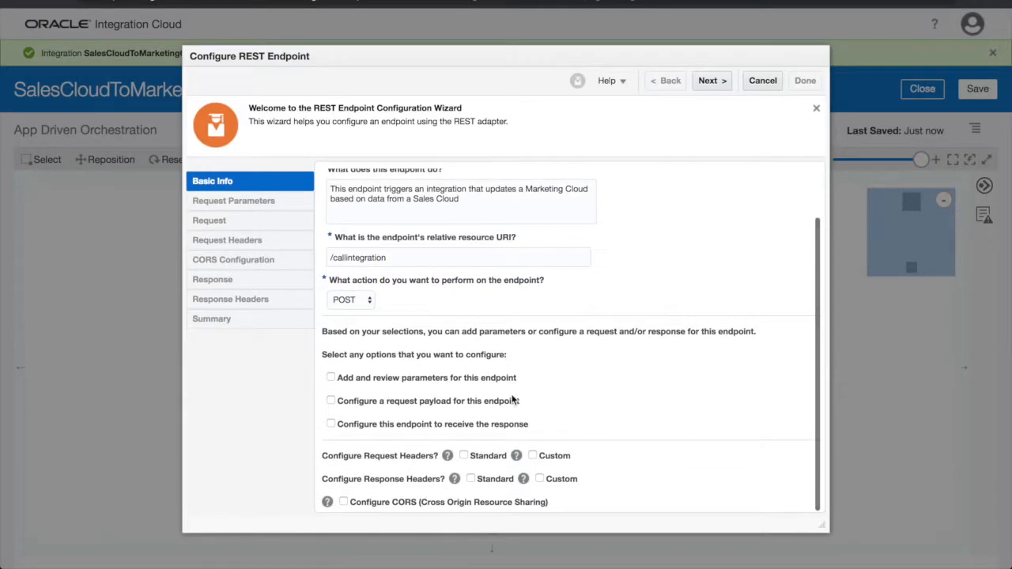
Define the request payload from a pasted JSON sample
left_click(713, 80)
left_click(410, 283)
left_click(546, 296)
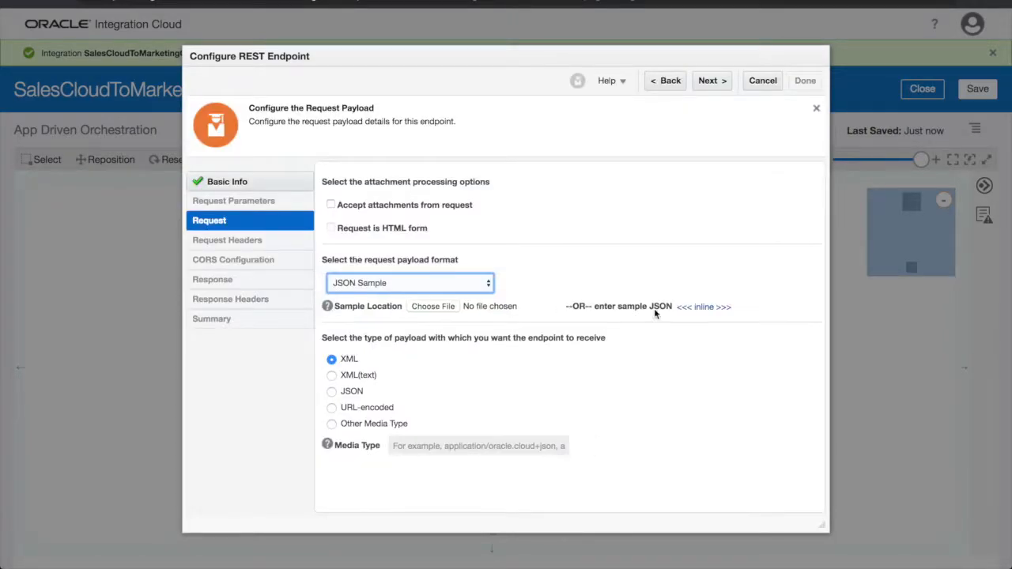
left_click(702, 307)
key("ctrl+v")
left_click(386, 495)
Define the response payload from a pasted JSON sample and finish the trigger
left_click(715, 80)
left_click(442, 282)
left_click(442, 292)
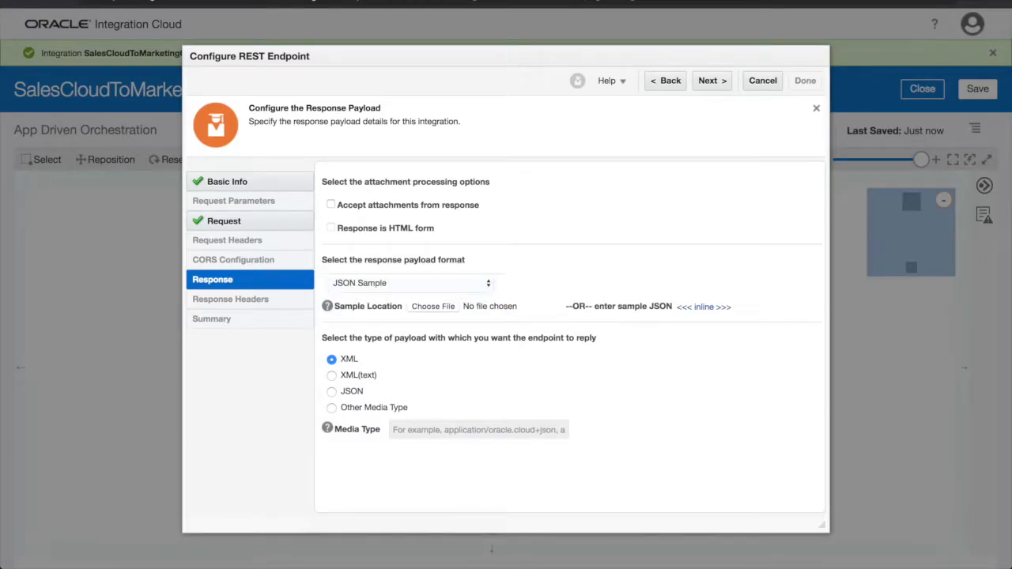
left_click(700, 307)
type("{ \"response\" : \"Successful Contact Creation in Sales Cloud and Marketing Cloud for <email>.\" }")
left_click(384, 490)
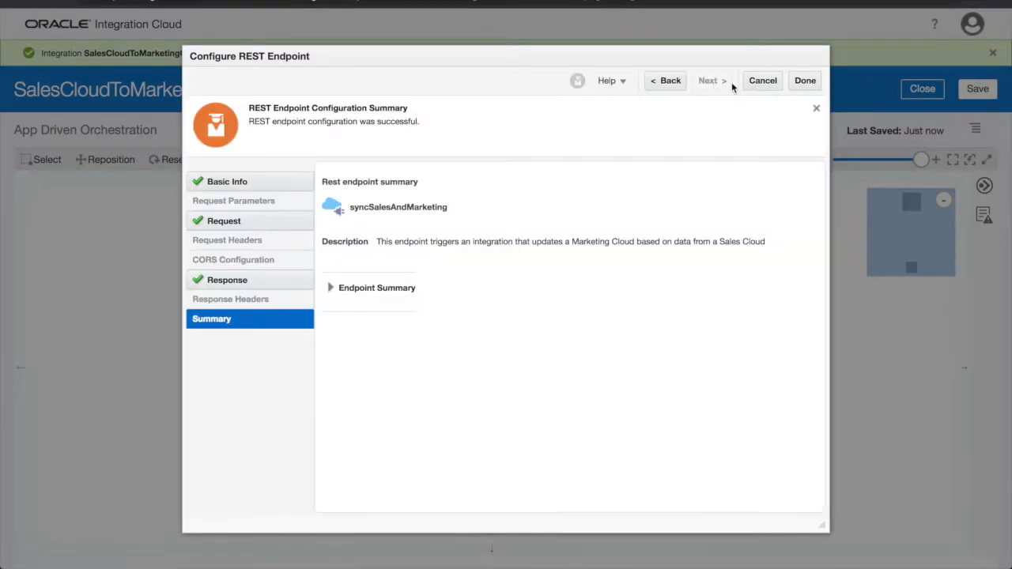
left_click(800, 80)
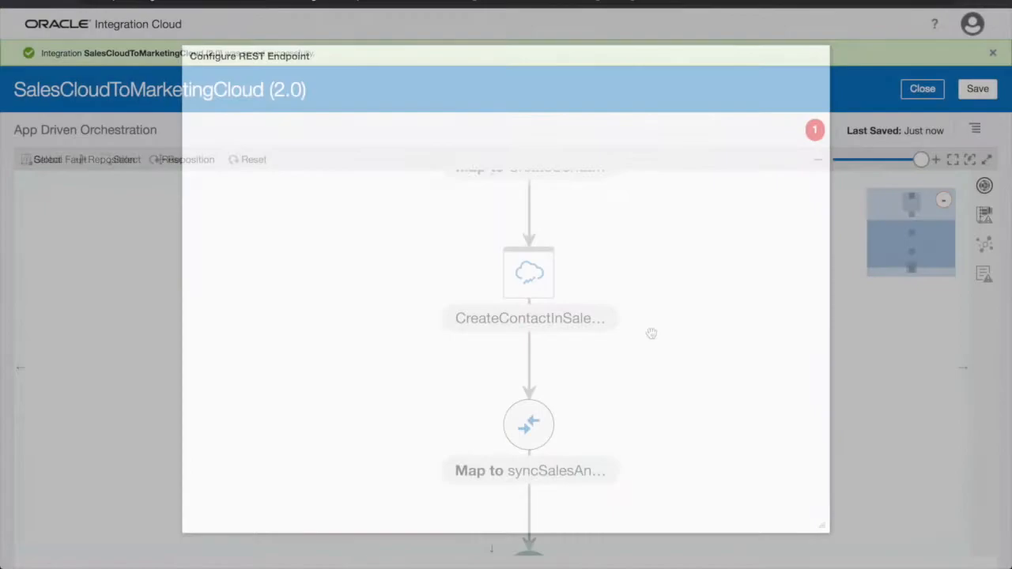
mouse_move(533, 359)
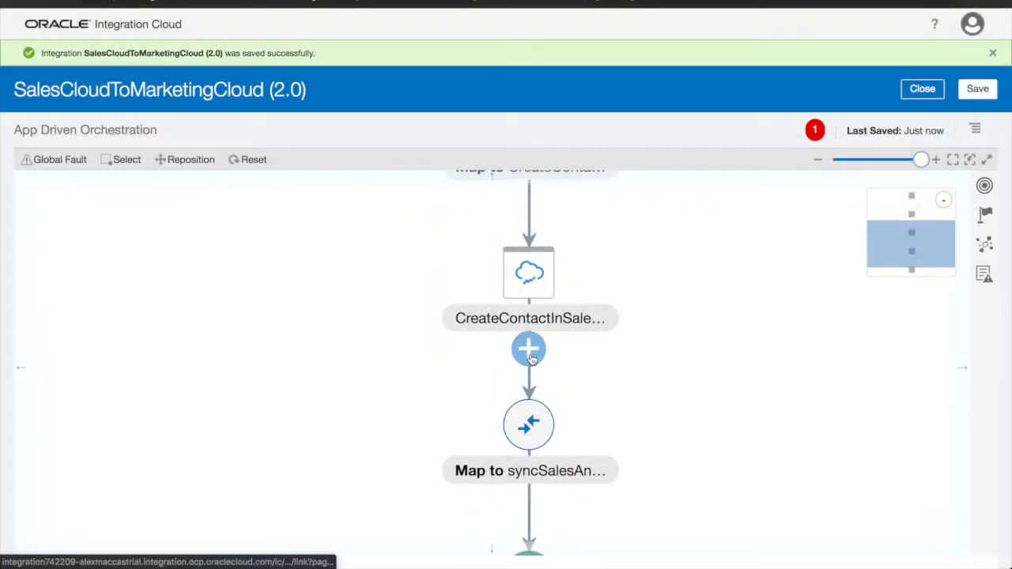
Insert a SalesCloudConnection invoke below CreateContactInSalesCloud
left_click(529, 353)
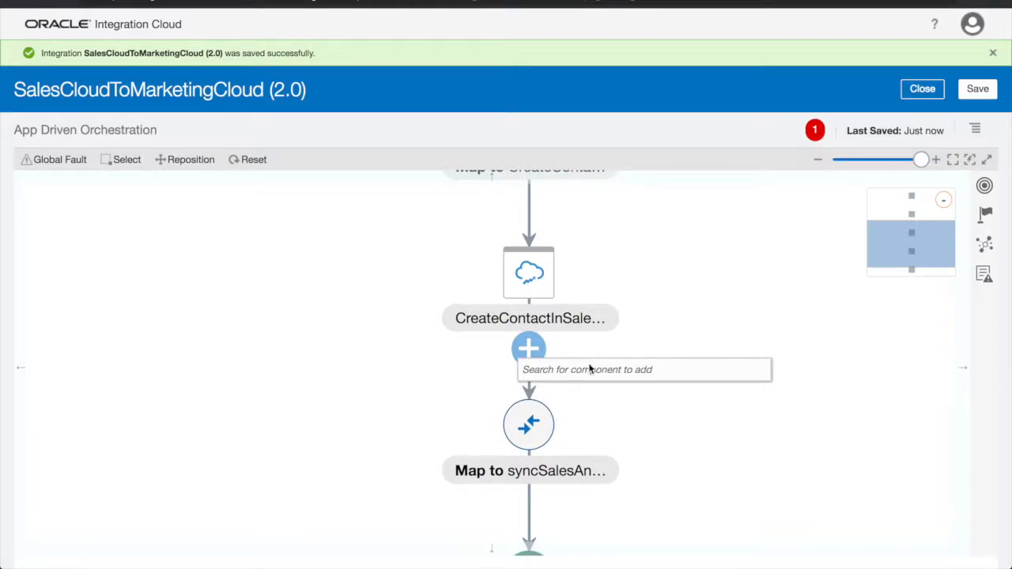
left_click(648, 377)
scroll(645, 329, "down", 4)
scroll(645, 330, "down", 3)
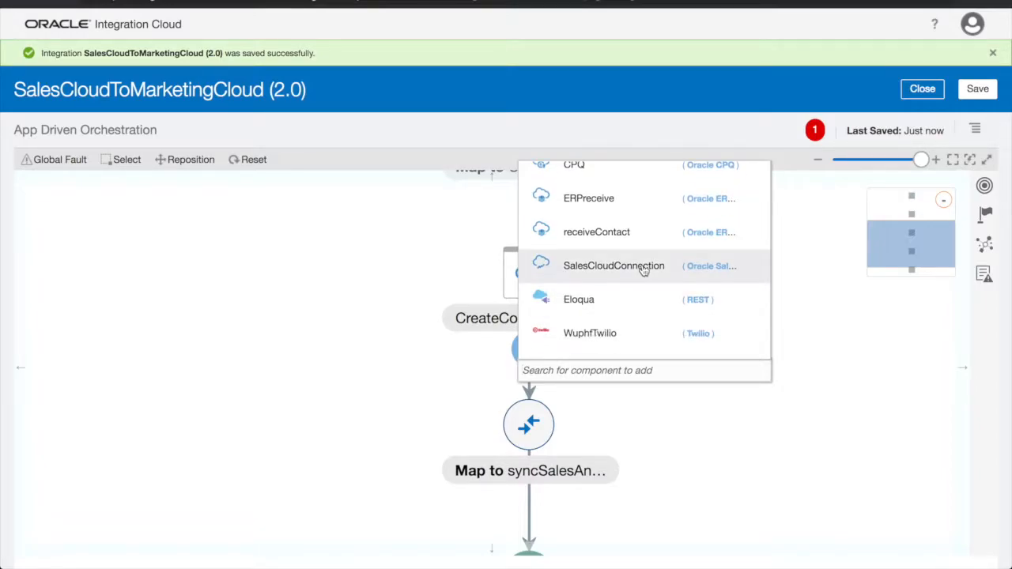
left_click(653, 272)
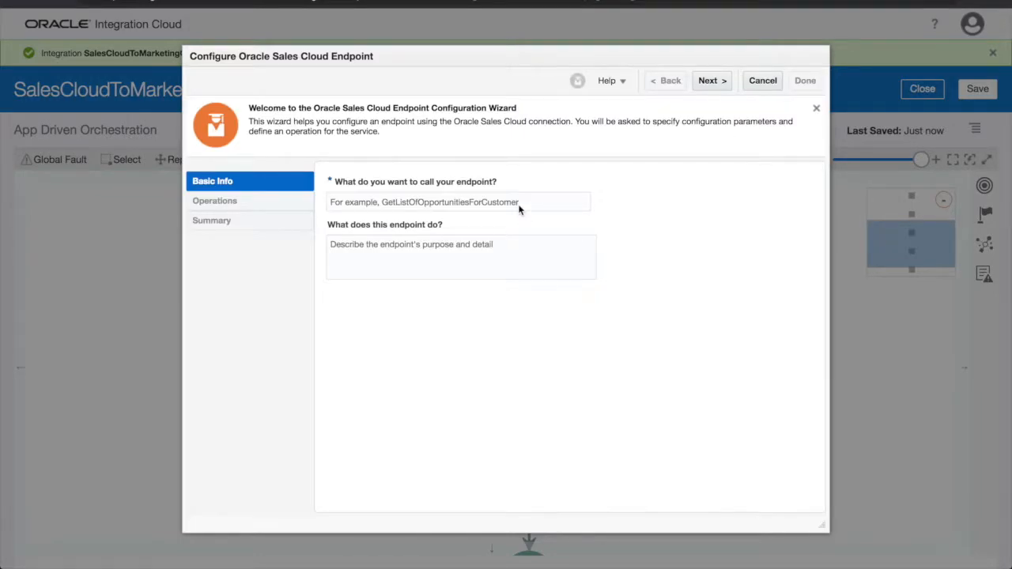
Name the Sales Cloud endpoint CreateOpportunity and paste its description
left_click(534, 204)
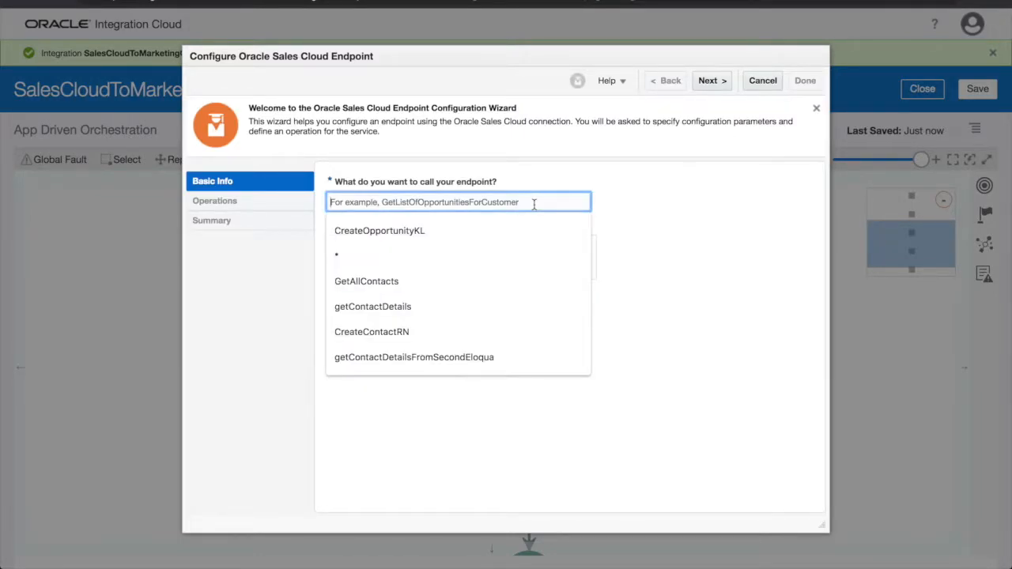
type("CreateOpportunity")
left_click(640, 226)
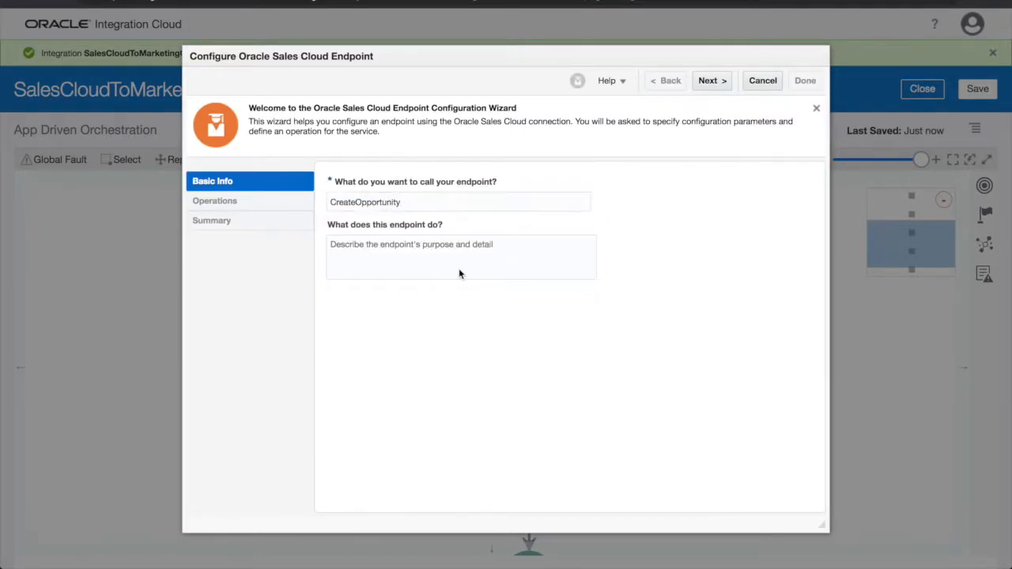
left_click(468, 268)
type("This endpoint creates a new opportunity in Sales Cloud")
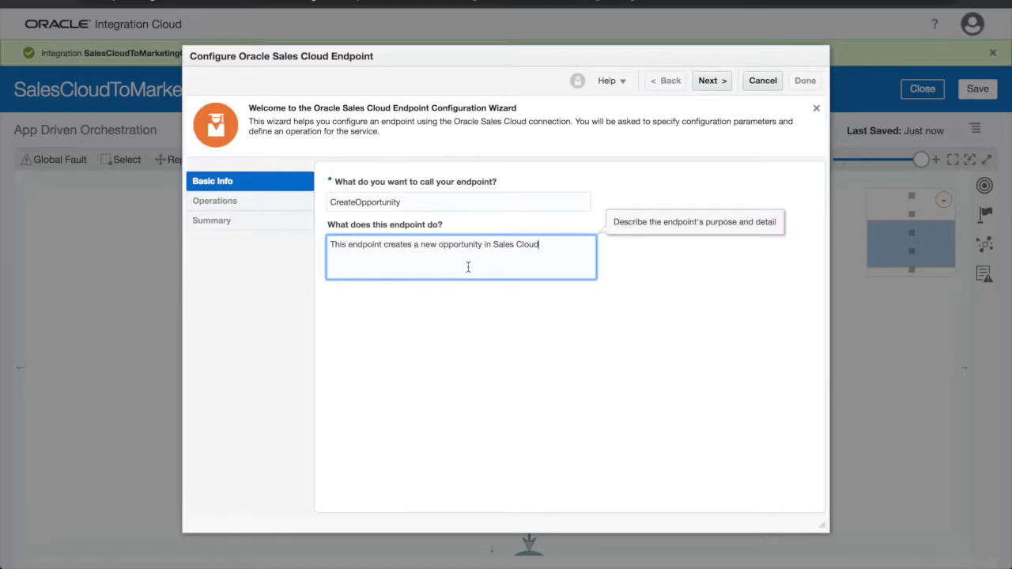
left_click(726, 87)
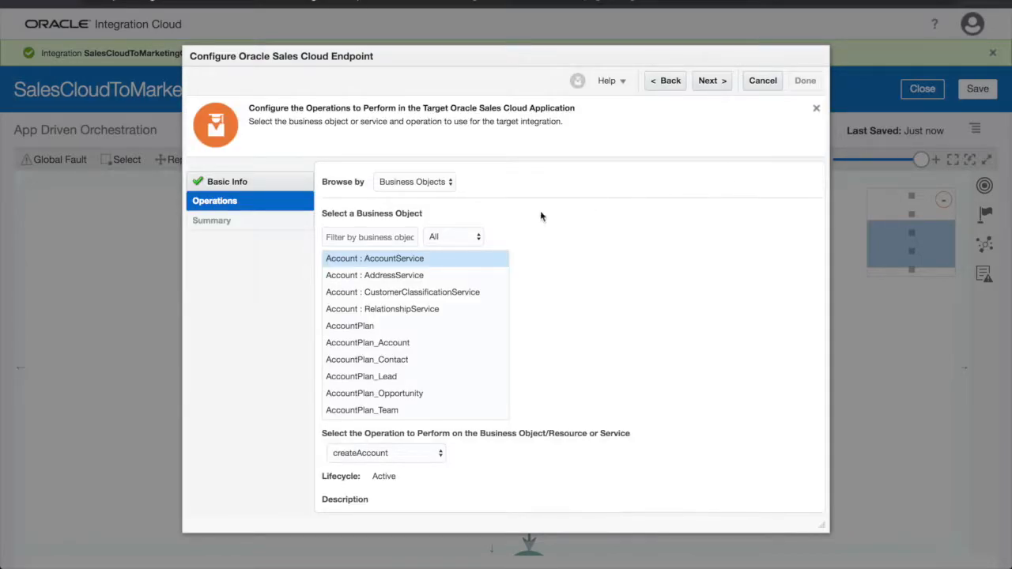
Select OpportunityService's createOpportunity operation and finish the endpoint
left_click(386, 236)
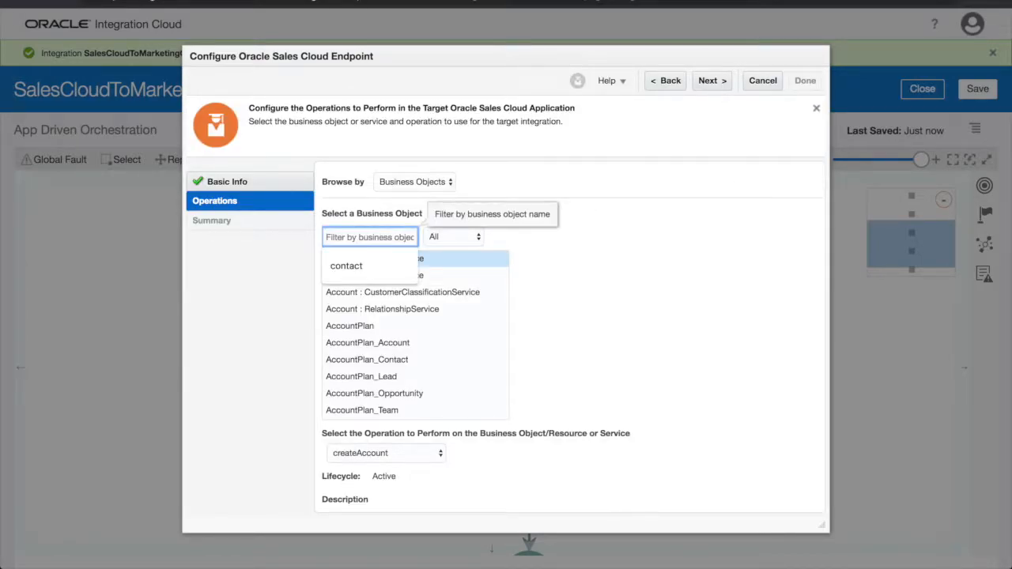
type("opp")
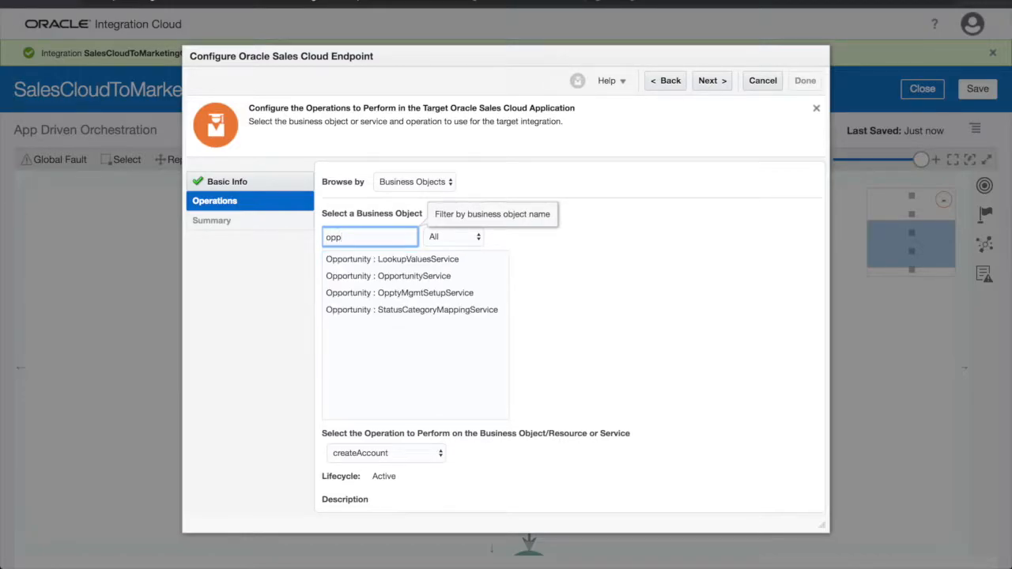
left_click(396, 276)
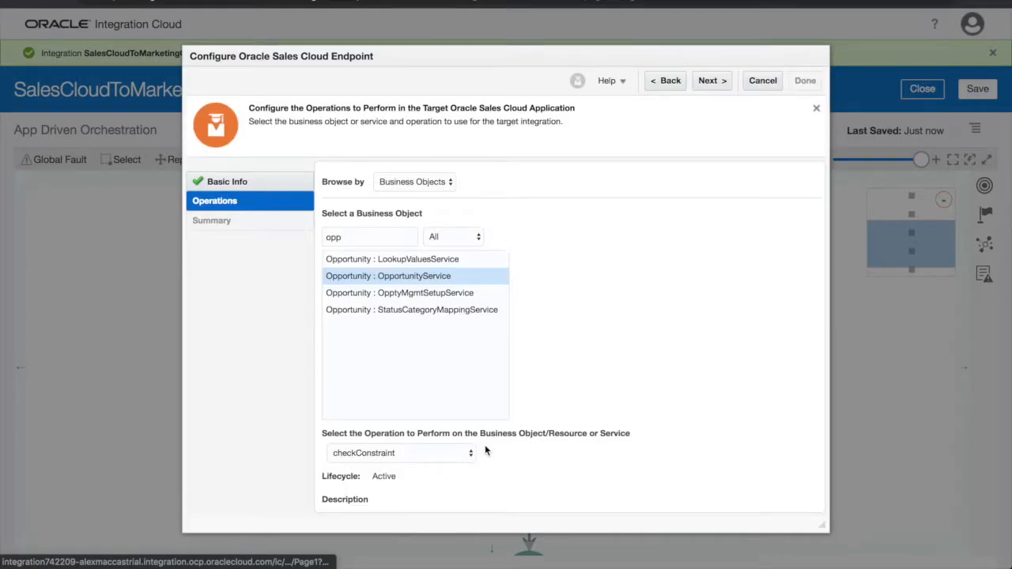
left_click(437, 452)
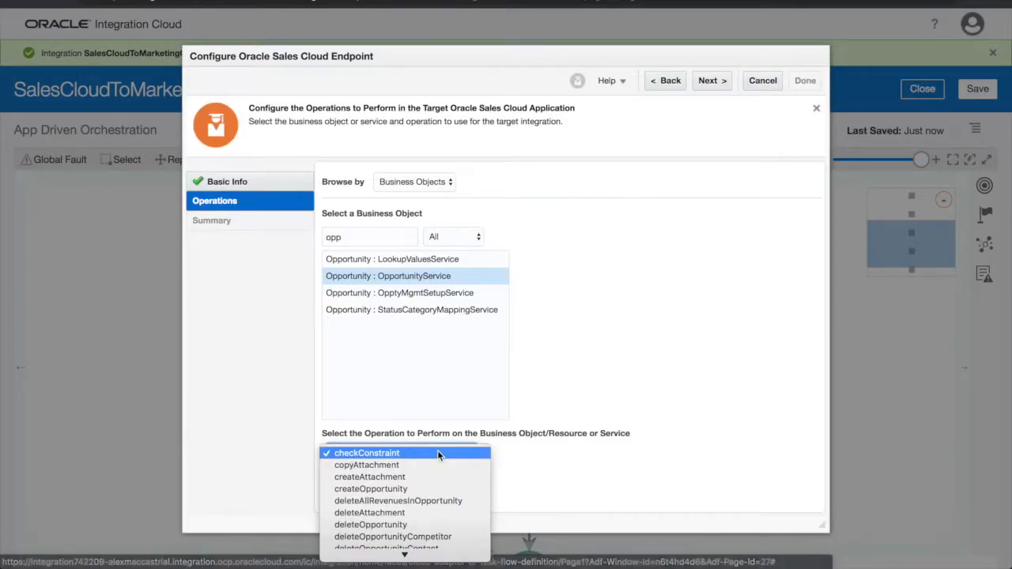
left_click(437, 486)
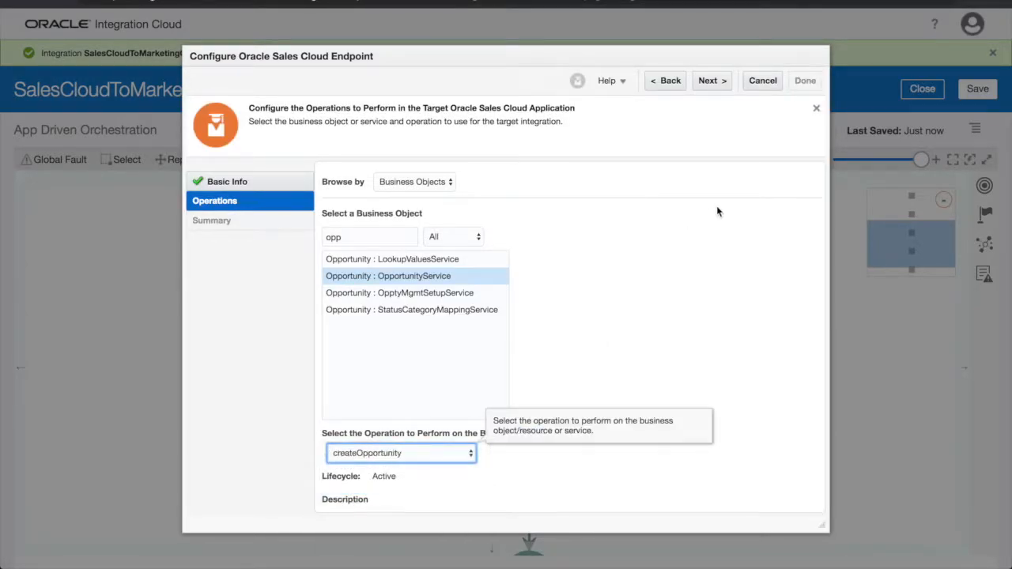
left_click(726, 87)
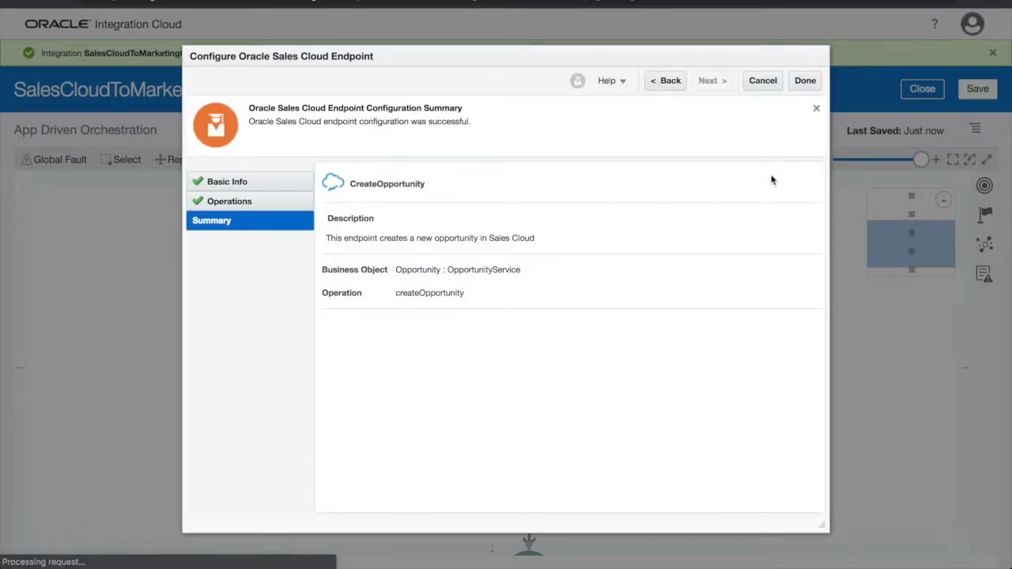
left_click(800, 82)
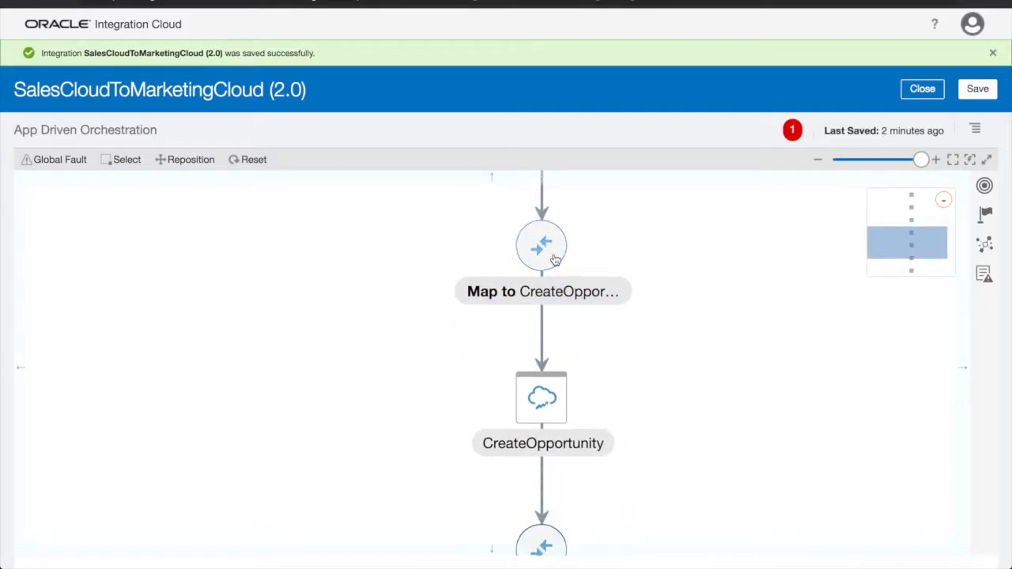
Map accountName to the opportunity Name in Map to CreateOpportunity, validate, and close
left_click(555, 260)
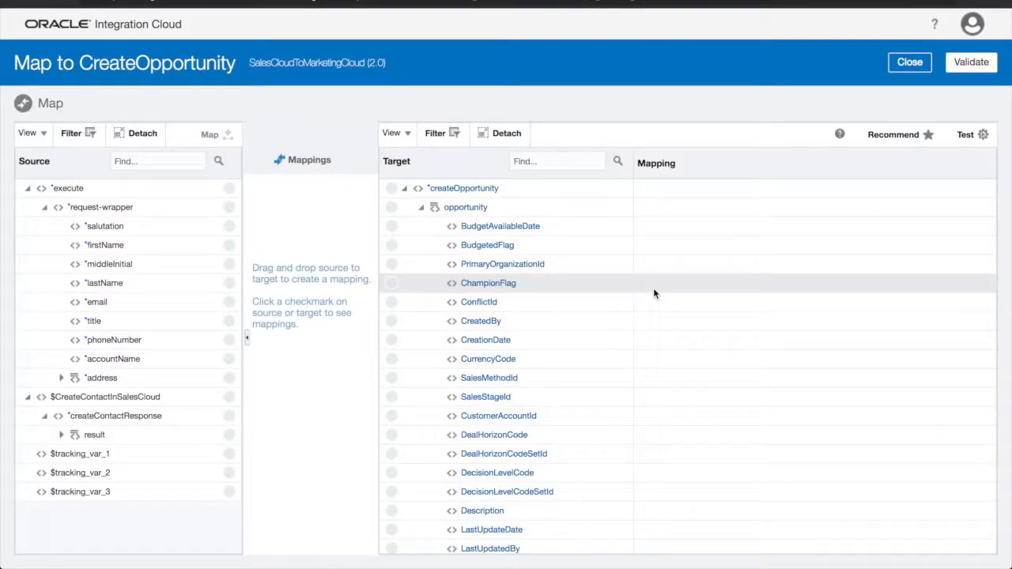
scroll(582, 267, "down", 1)
scroll(582, 267, "down", 1)
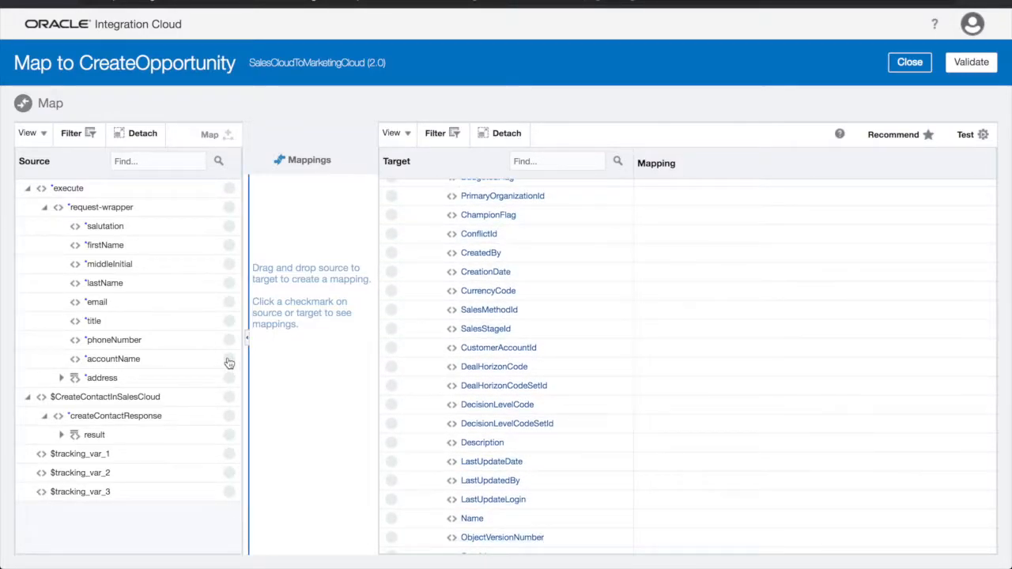
left_click_drag(397, 523, 395, 524)
left_click(969, 65)
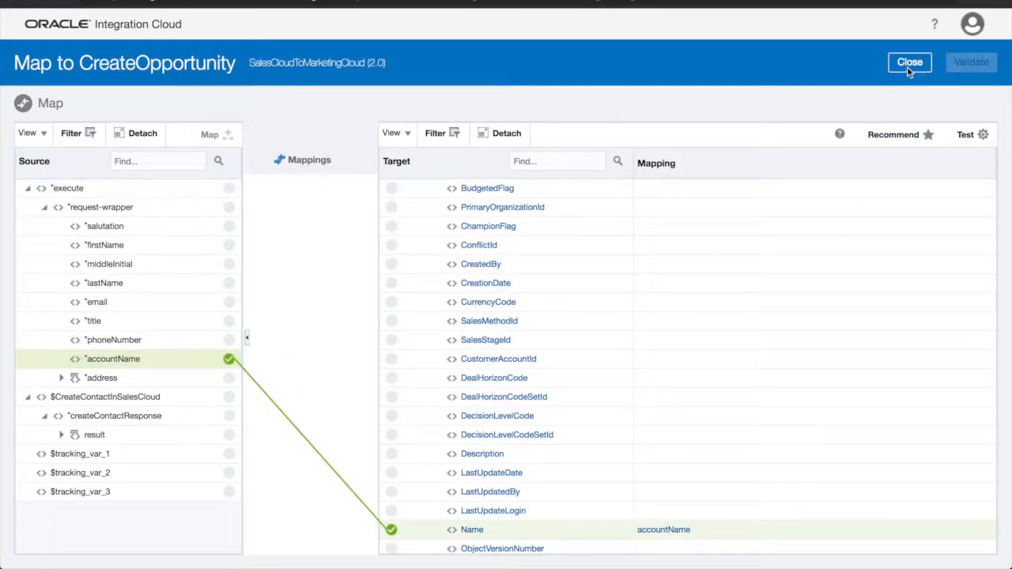
left_click(909, 89)
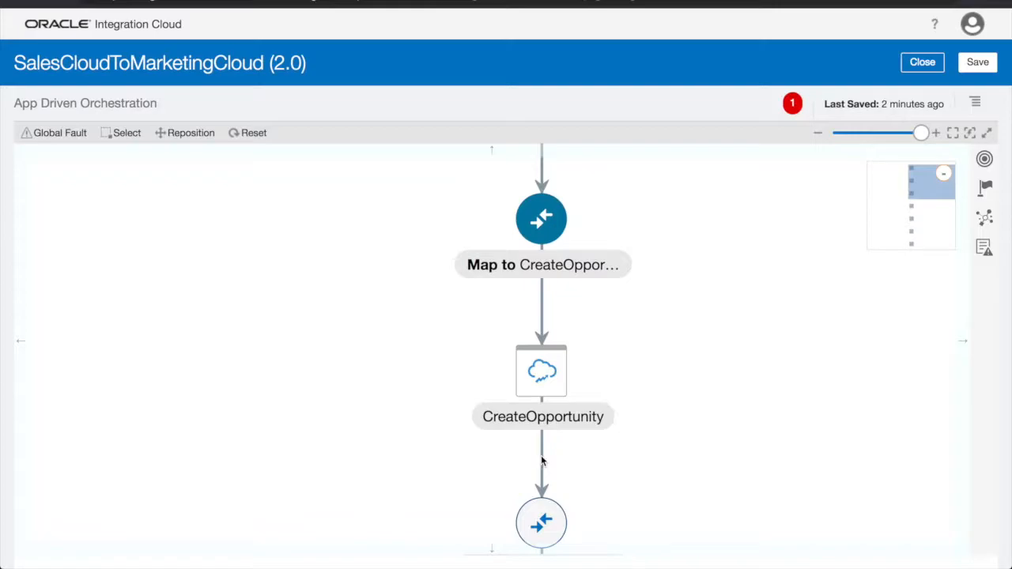
Insert an EloquaMarketingCloud invoke below CreateOpportunity
mouse_move(542, 460)
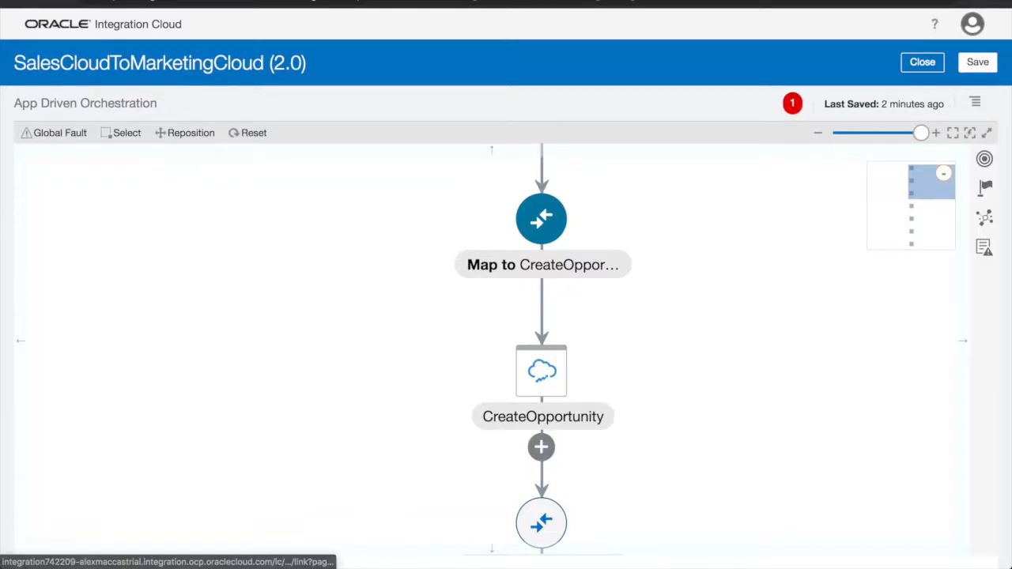
left_click(540, 448)
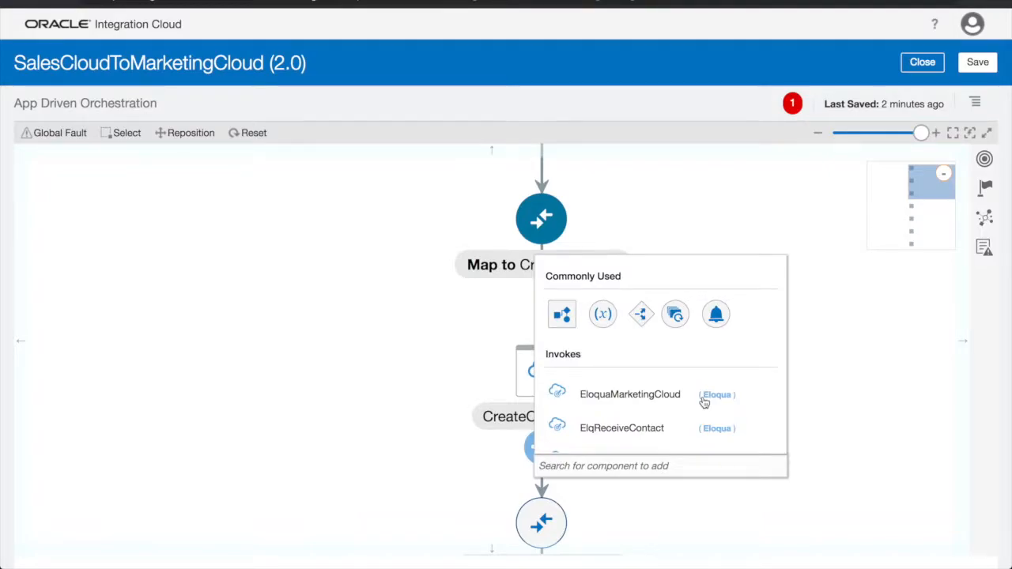
left_click(703, 402)
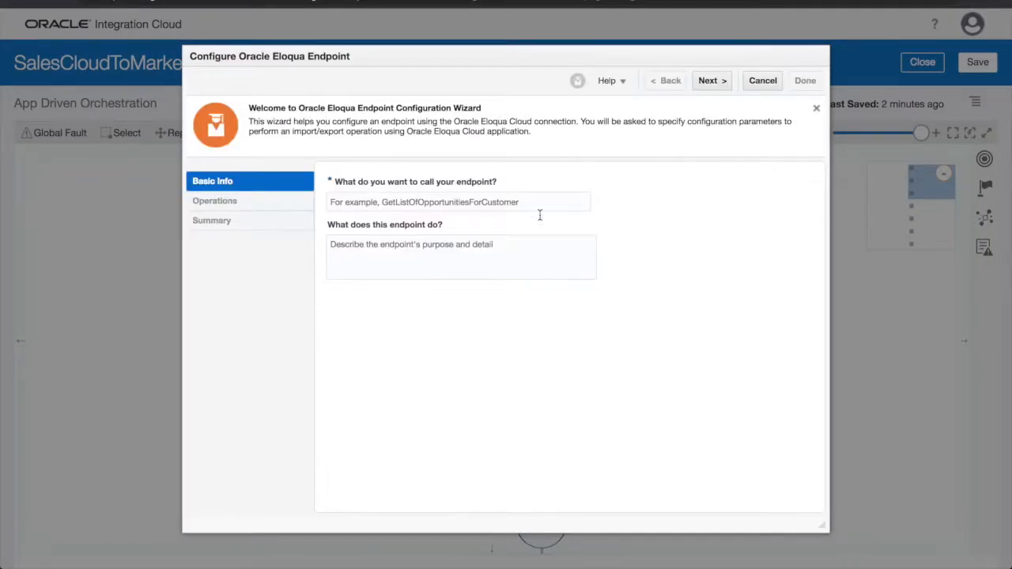
Name the Eloqua endpoint CreateContactInMarketingCloud and paste its description
left_click(538, 203)
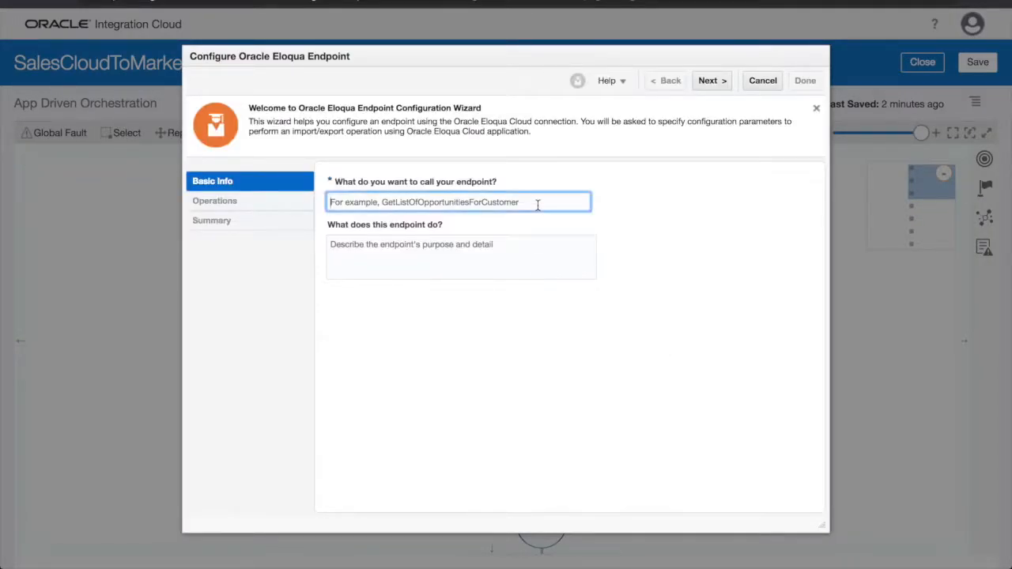
type("CreateContactInMarketingCloud")
left_click(592, 244)
type("This endpoint creates a new contact in a Marketing Cloud")
left_click(716, 84)
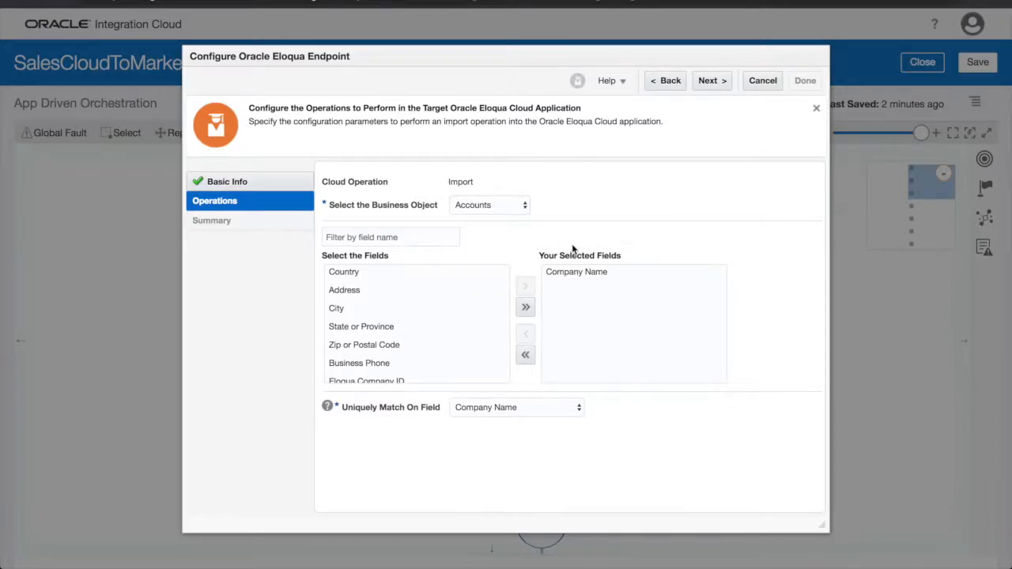
Import Contacts with name, company, address, title, salutation and business phone fields, then finish
left_click(356, 271)
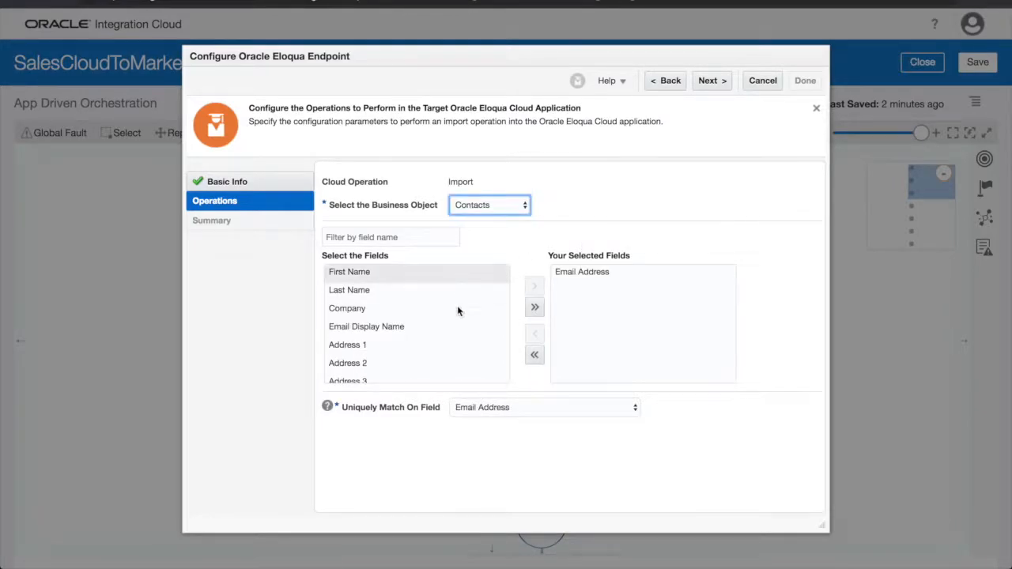
left_click(457, 307, "shift")
left_click(535, 288)
left_click(356, 290)
left_click(361, 353, "shift")
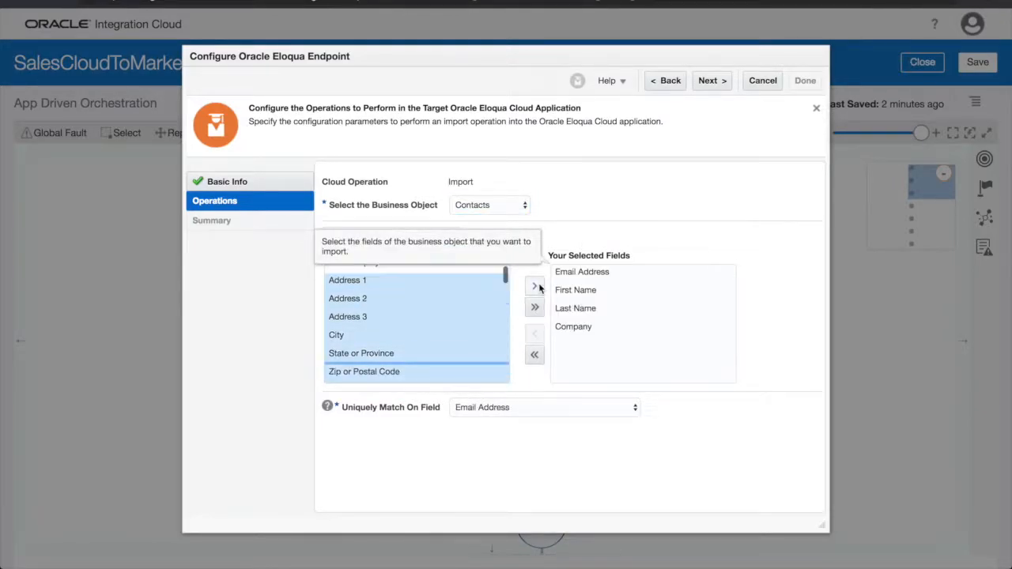
left_click(537, 288)
left_click(356, 353)
left_click(360, 371, "shift")
left_click(536, 287)
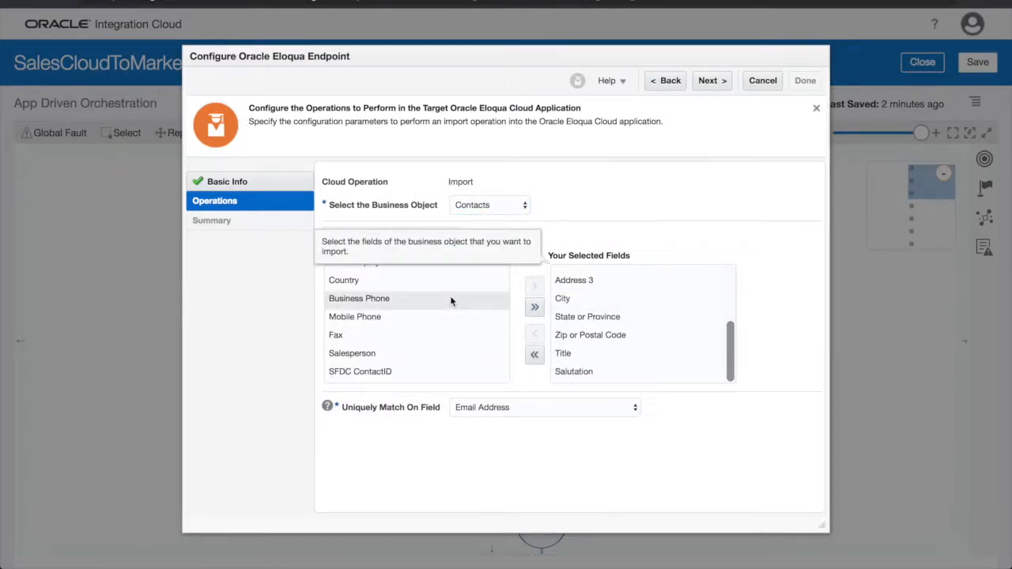
left_click(450, 300)
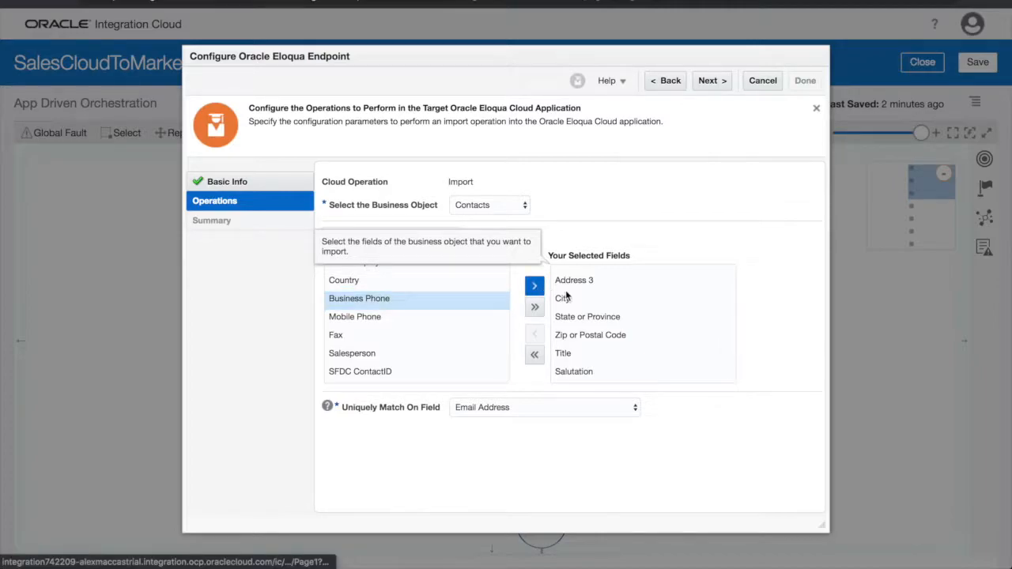
left_click(711, 81)
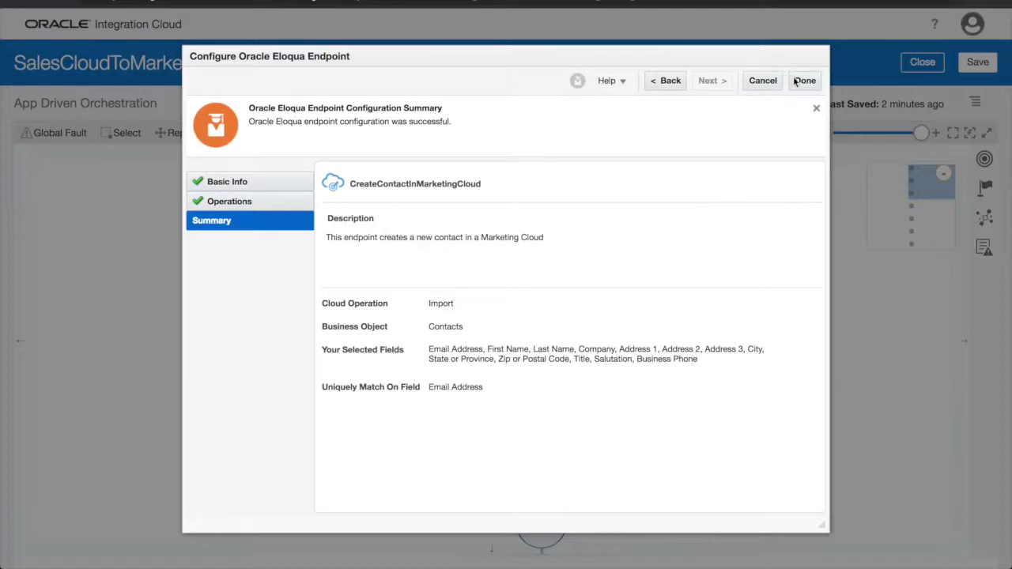
left_click(797, 82)
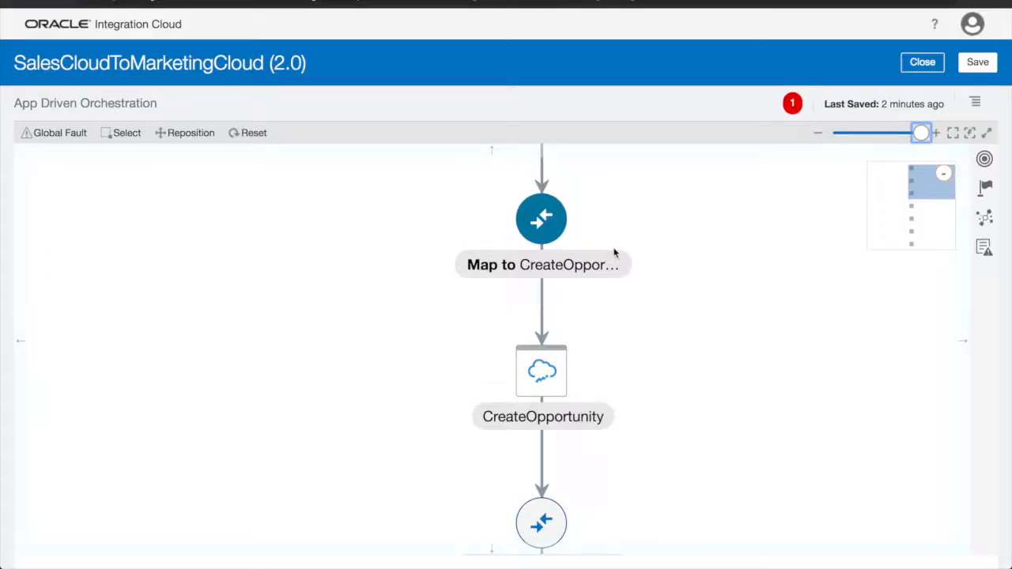
Select the Map to CreateContactInMarketingCloud node and open its mapper for editing
scroll(659, 293, "down", 3)
scroll(661, 295, "down", 5)
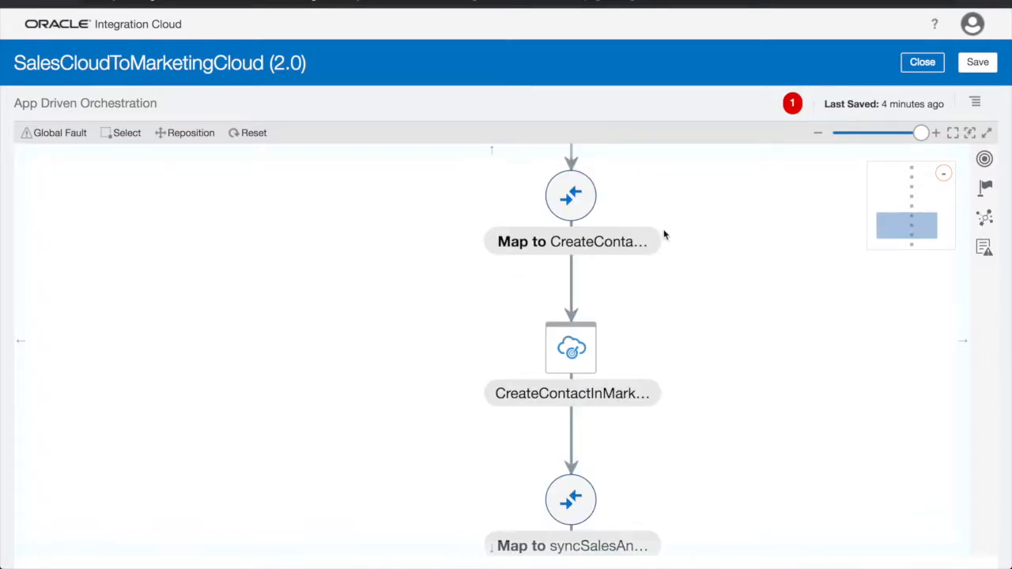
left_click(580, 204)
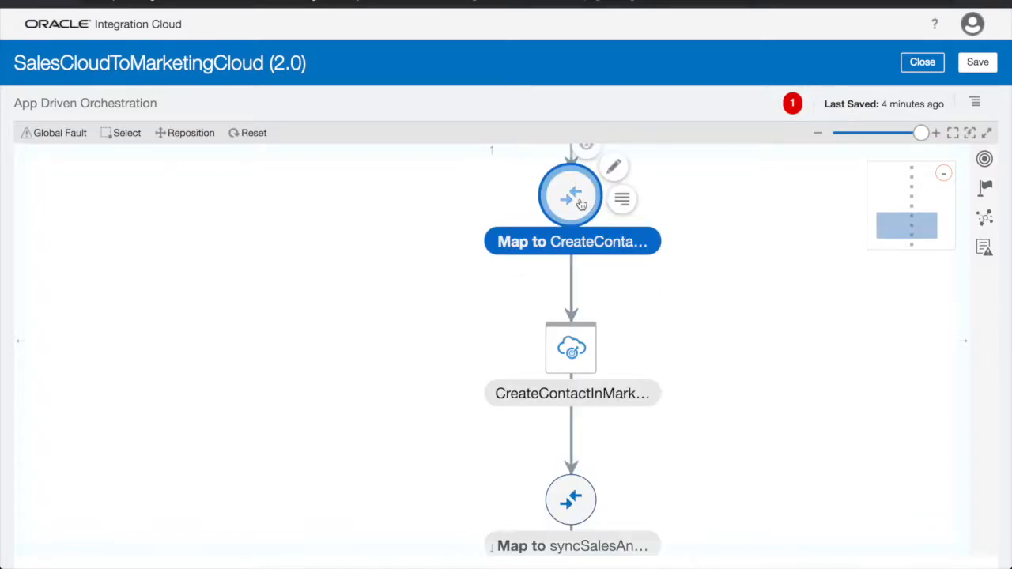
left_click(615, 179)
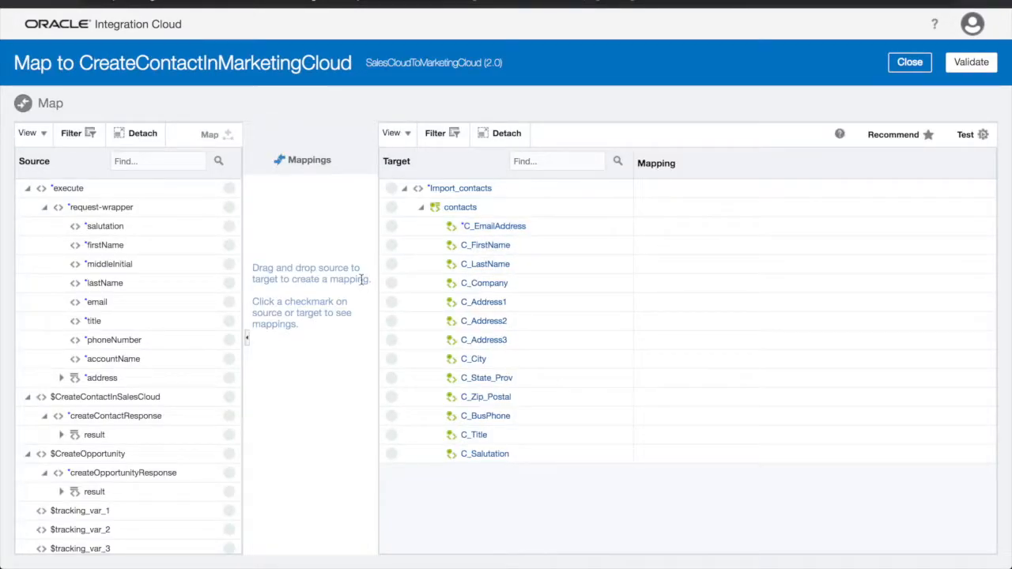
Expand the result fields, map the name fields and Title, and delete the AccountName mapping on C_Company
left_click(227, 227)
left_click(62, 436)
scroll(204, 437, "down", 5)
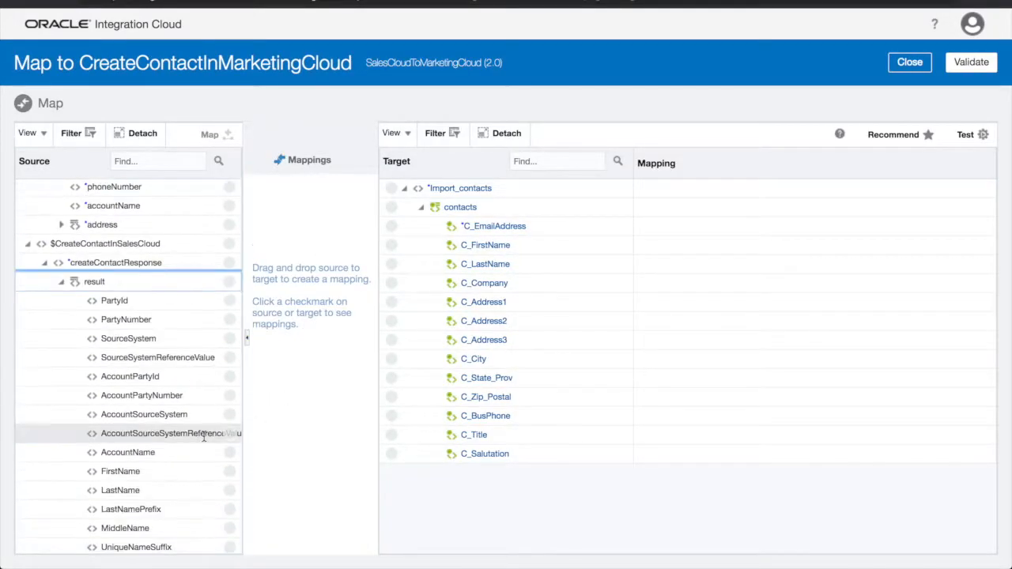
left_click_drag(229, 217, 391, 246)
left_click_drag(229, 244, 392, 264)
left_click_drag(228, 207, 391, 283)
right_click(684, 287)
left_click(716, 310)
left_click(588, 313)
scroll(177, 388, "down", 6)
left_click_drag(229, 380, 392, 457)
left_click_drag(229, 418, 391, 437)
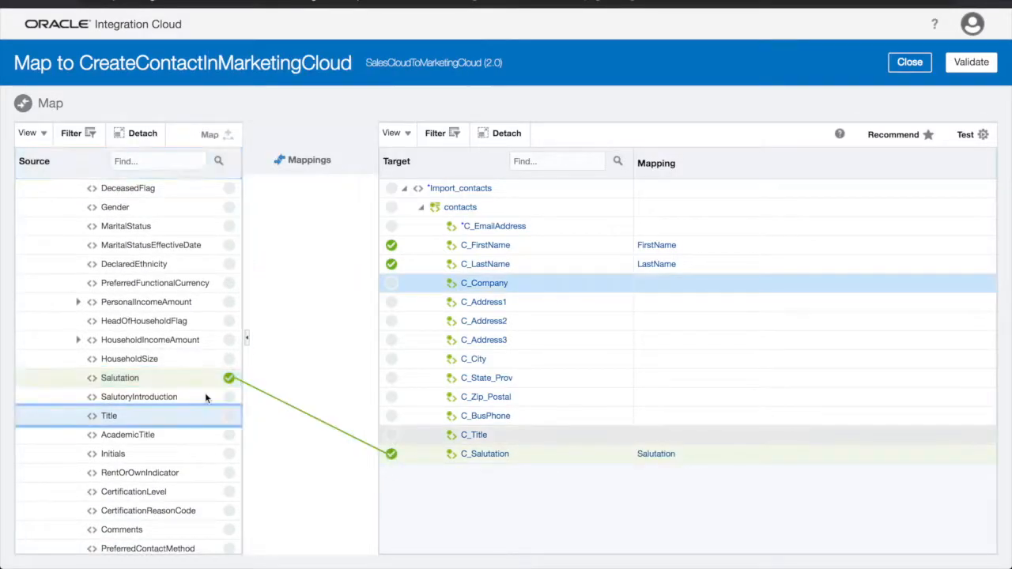
scroll(205, 395, "down", 10)
Map EmailAddress, AddressLine1, AddressLine2, City and the remaining address field to their C_ targets
left_click_drag(229, 379, 392, 227)
scroll(205, 395, "down", 10)
left_click_drag(229, 422, 392, 307)
scroll(205, 419, "down", 2)
left_click_drag(228, 376, 392, 323)
left_click_drag(228, 454, 391, 398)
scroll(228, 397, "down", 2)
scroll(221, 474, "down", 1)
left_click_drag(228, 491, 391, 379)
scroll(198, 479, "down", 1)
scroll(199, 479, "up", 15)
scroll(221, 332, "up", 4)
Map phoneNumber to C_BusPhone and accountName to C_Company, then validate the mapping
left_click_drag(229, 340, 391, 416)
left_click_drag(229, 359, 391, 283)
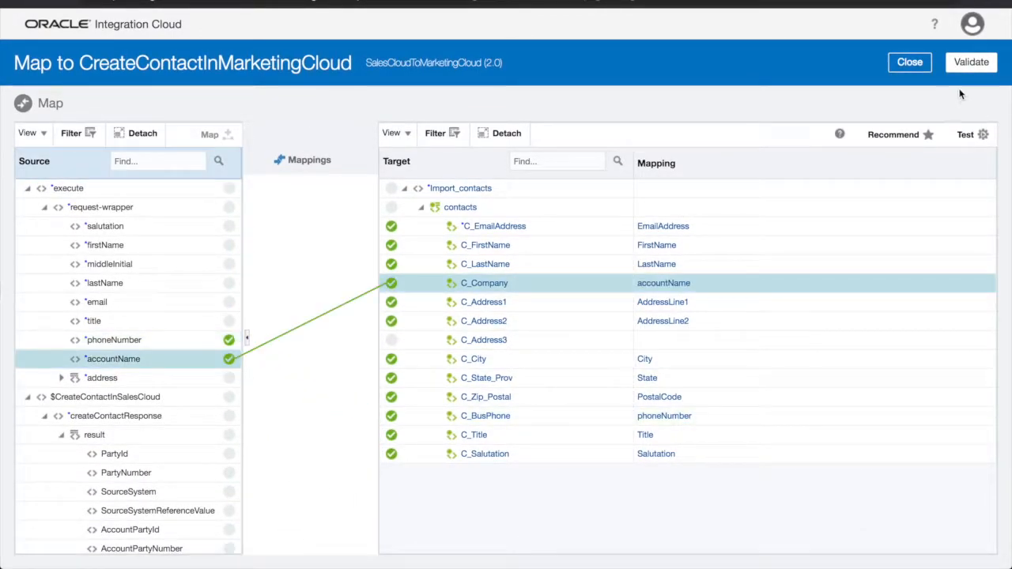
left_click(967, 64)
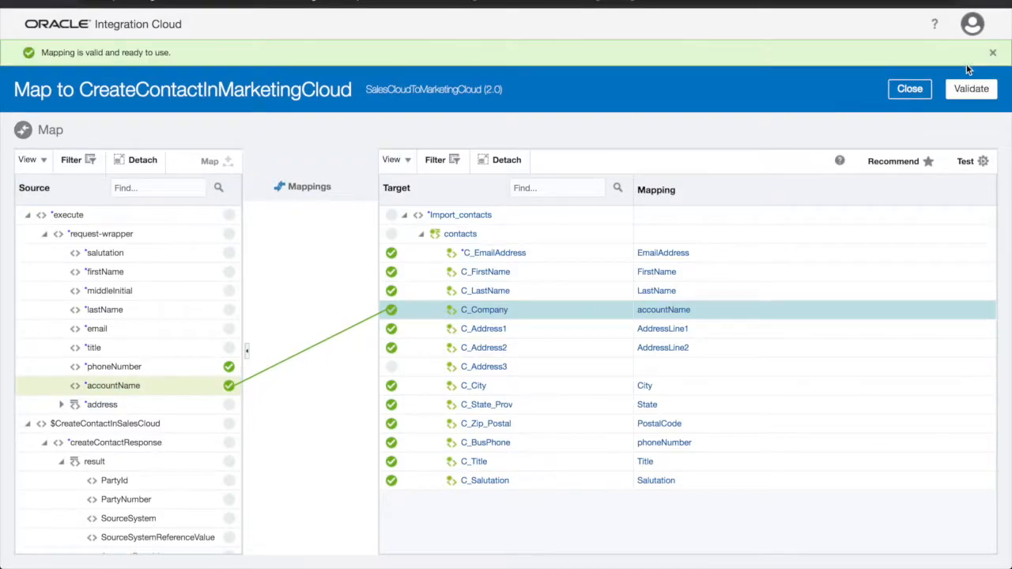
left_click(917, 91)
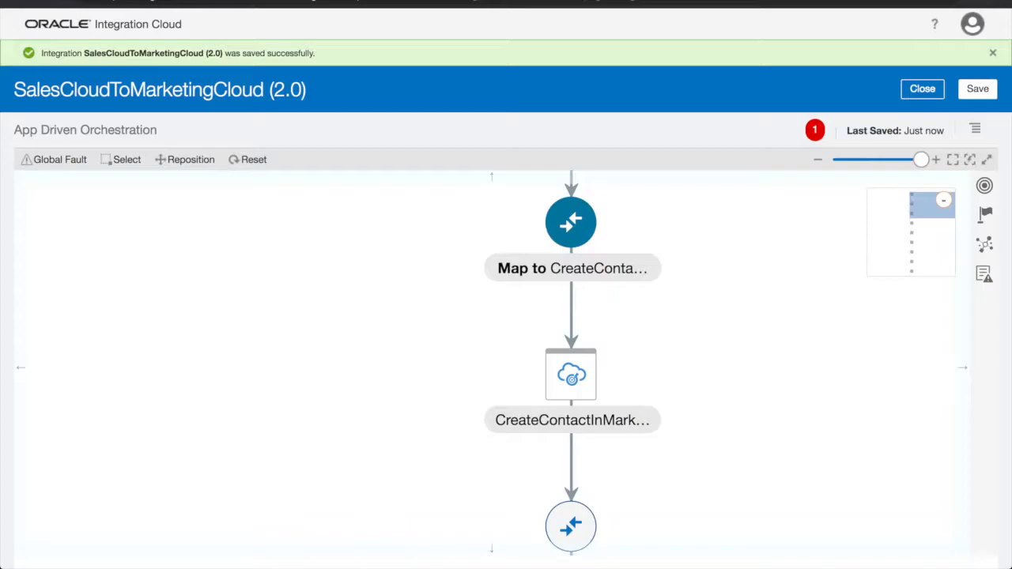
Open the final response mapping and list the String functions
left_click_drag(724, 513, 696, 325)
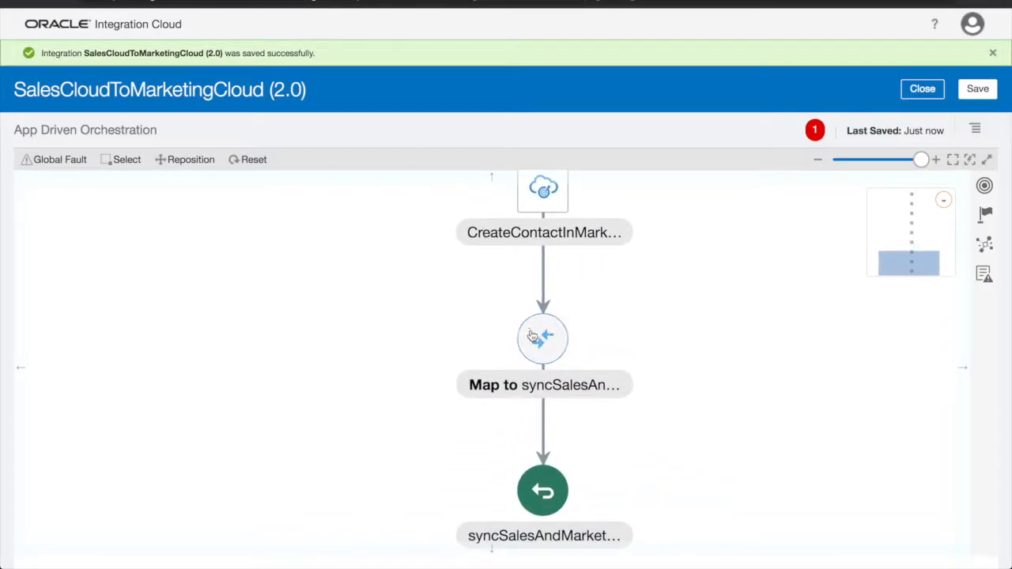
left_click(581, 309)
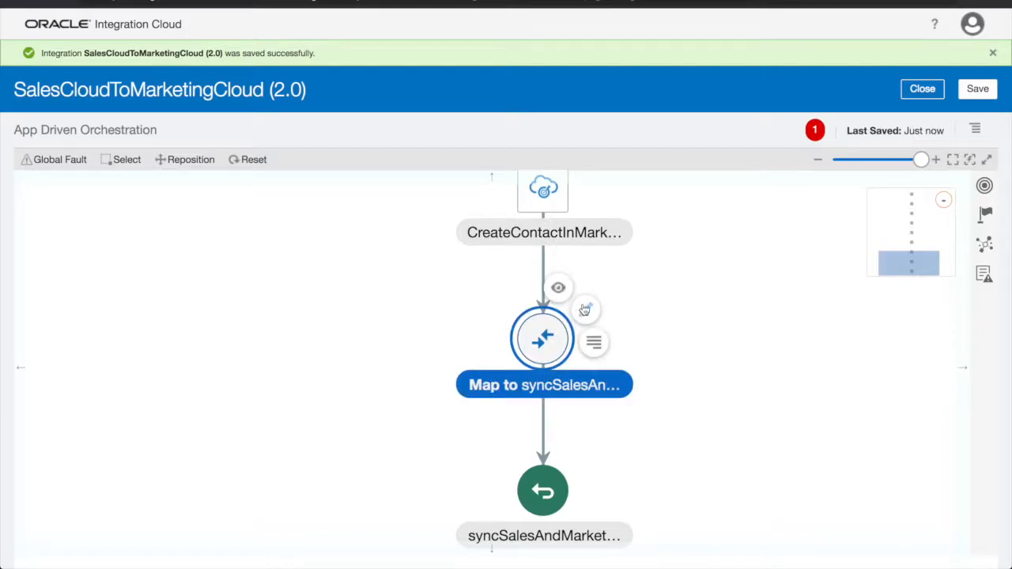
left_click(599, 317)
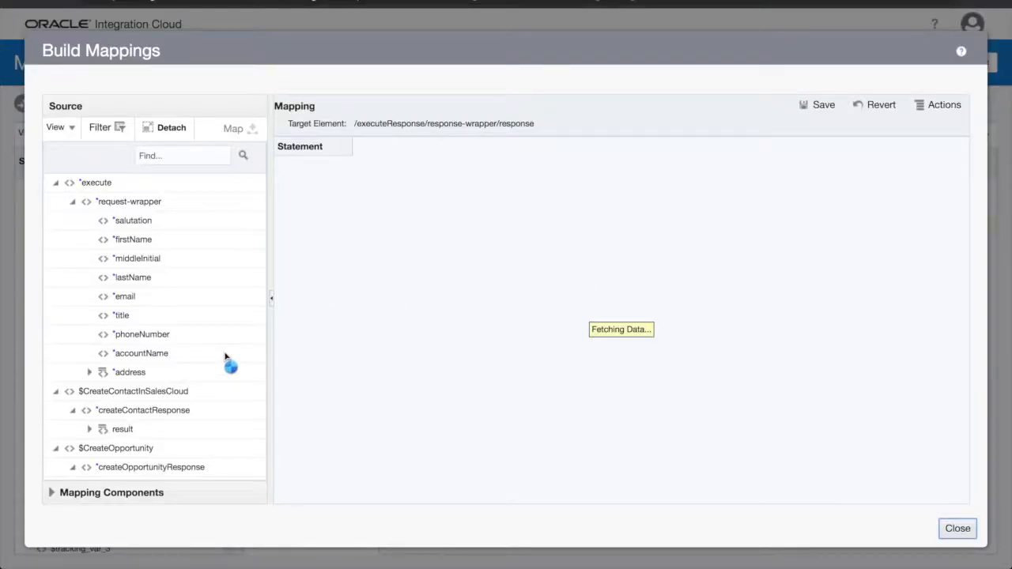
left_click(55, 494)
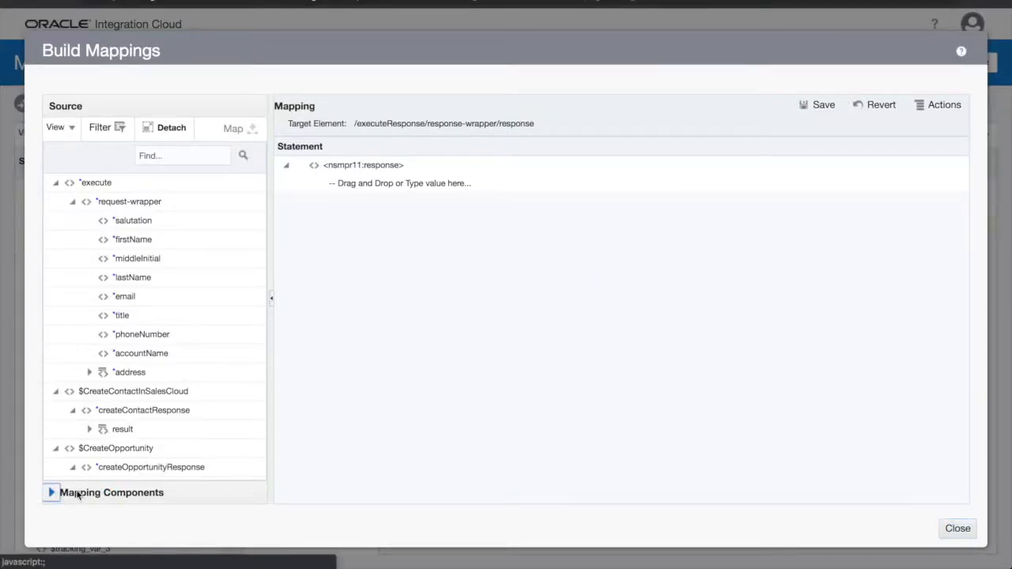
left_click(56, 207)
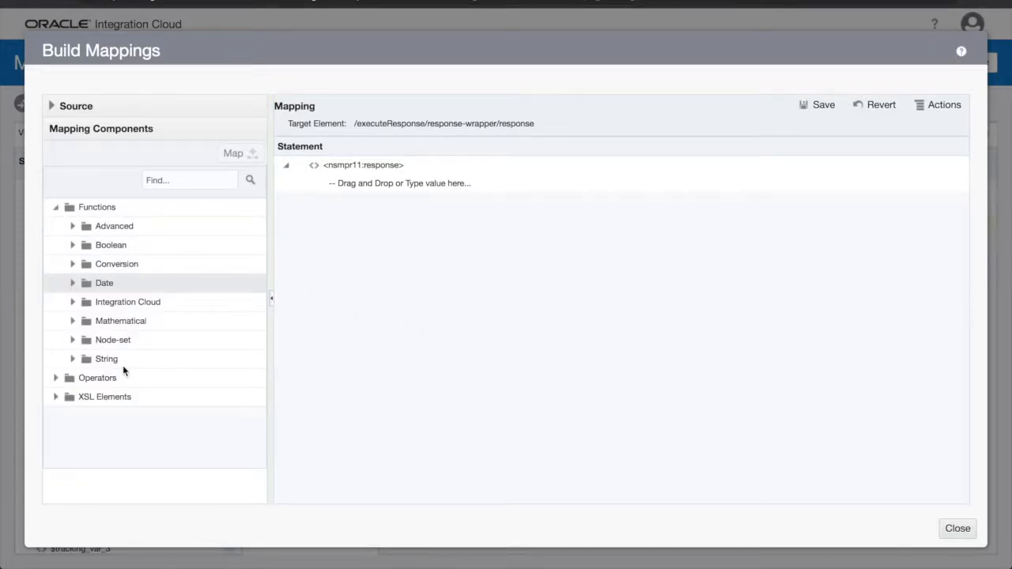
left_click(76, 362)
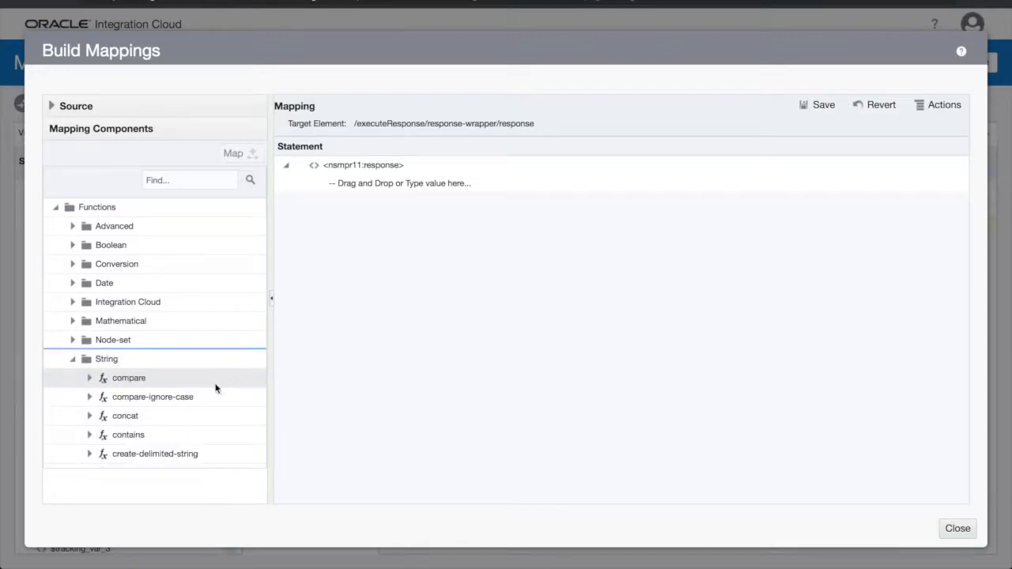
Set the response to concat the success message with the incoming email, and save it
left_click_drag(112, 416, 387, 190)
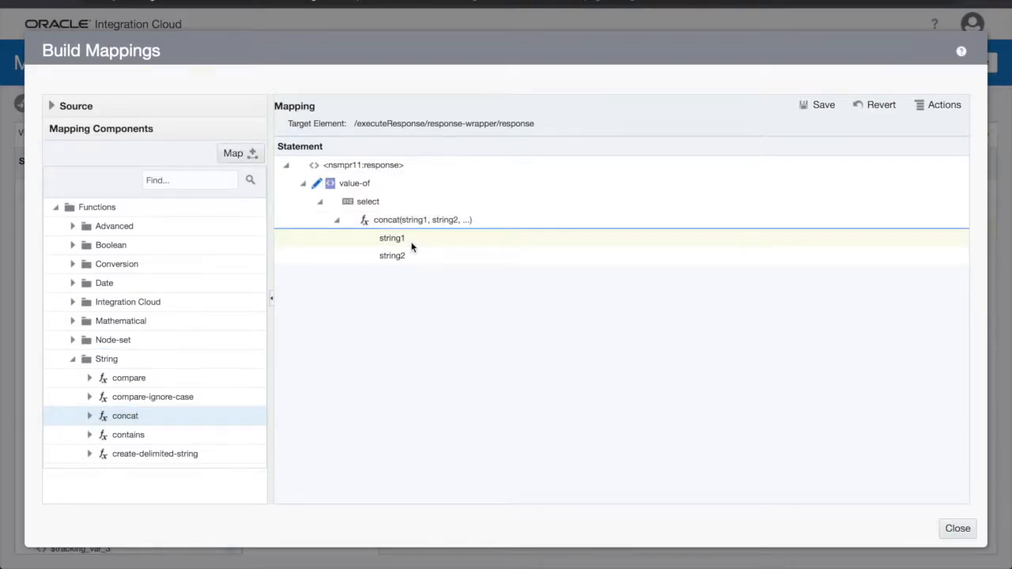
left_click(411, 245)
type("\"Successful Contact Creation in Sales Cloud and Marketing Cloud for")
type("\"")
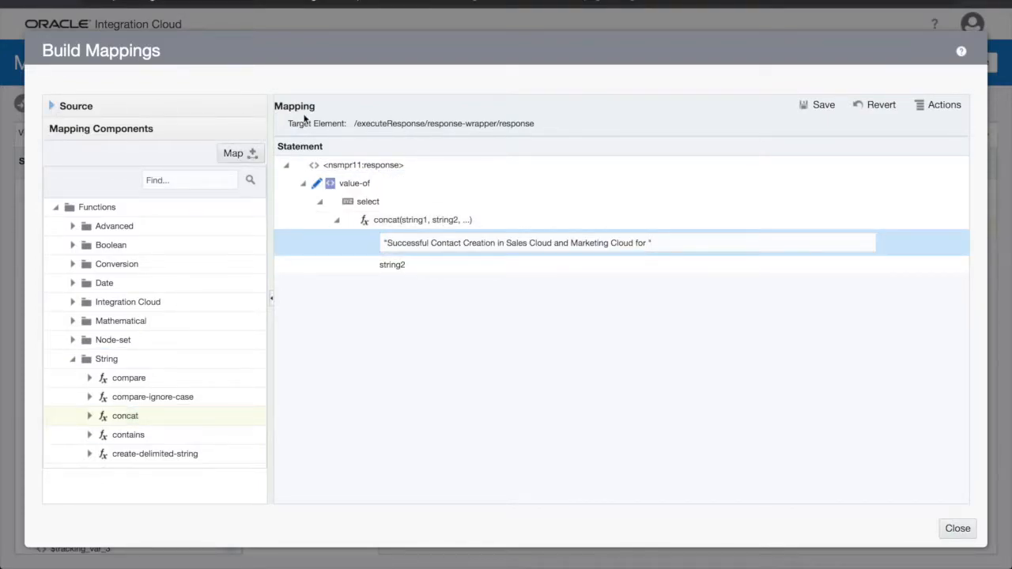
left_click(393, 265)
left_click_drag(206, 298, 423, 264)
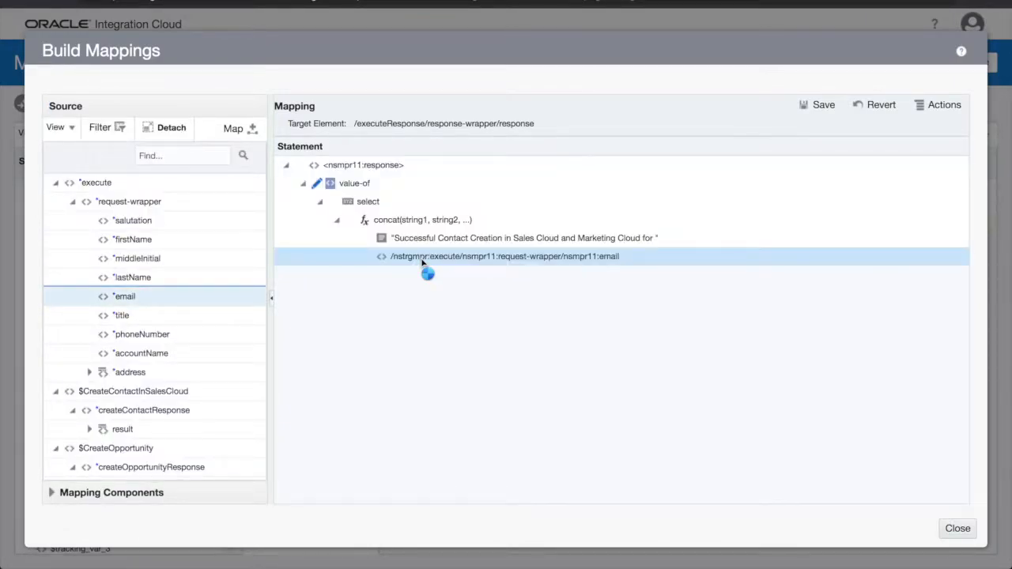
left_click(826, 109)
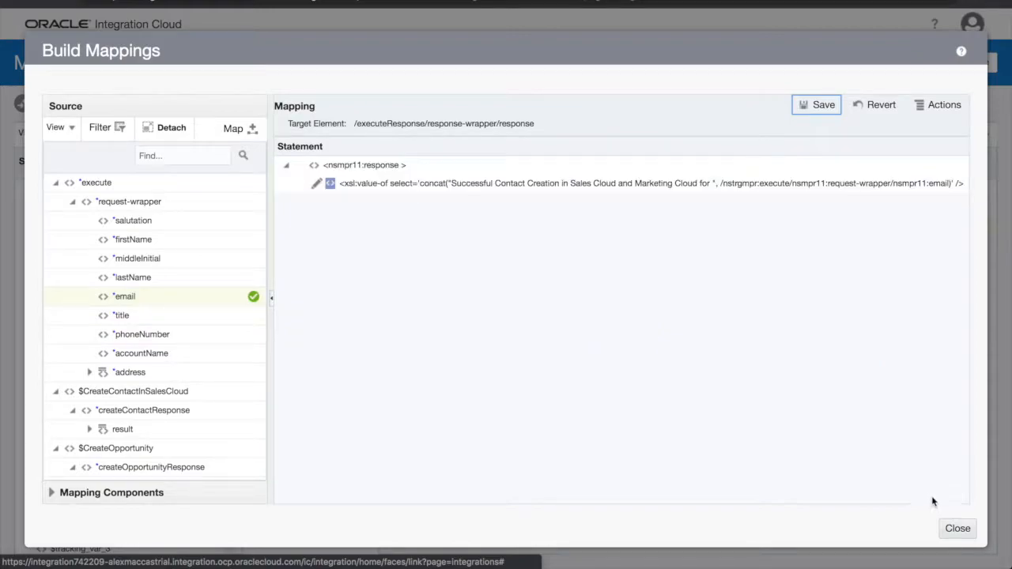
left_click(952, 527)
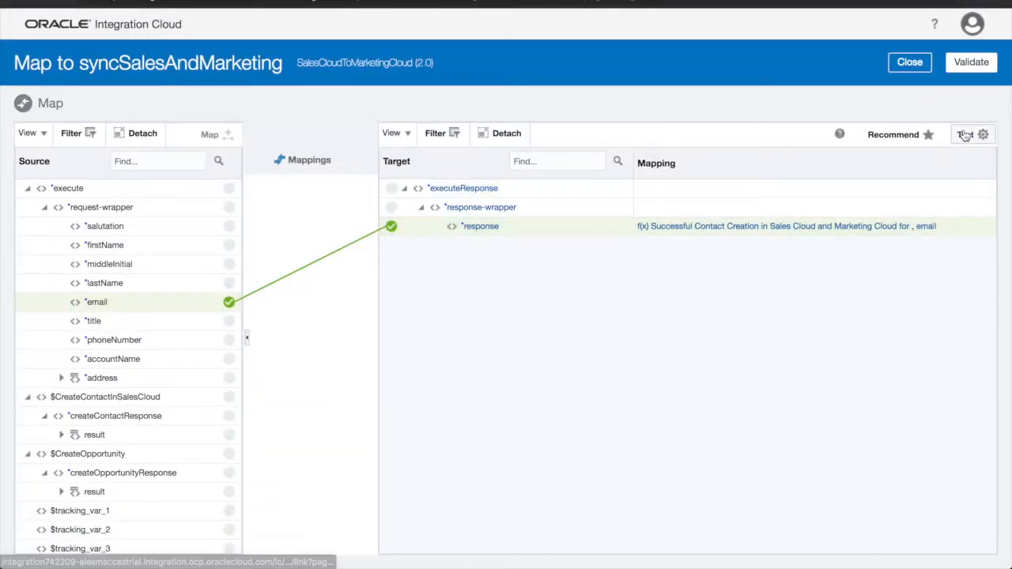
Validate the response mapping, track email as the primary identifier, and save SalesCloudToMarketingCloud (2.0)
left_click(979, 66)
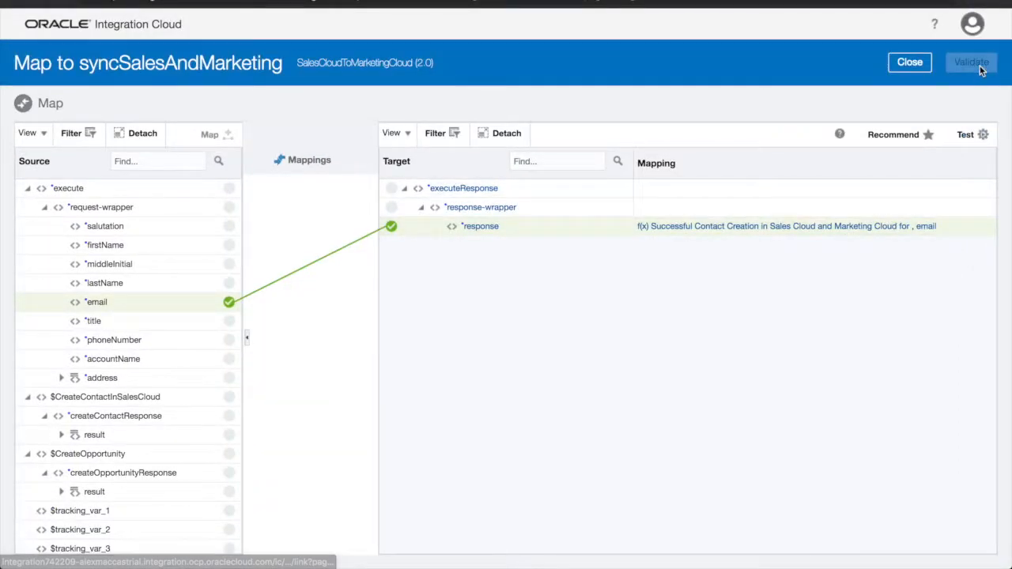
left_click(911, 89)
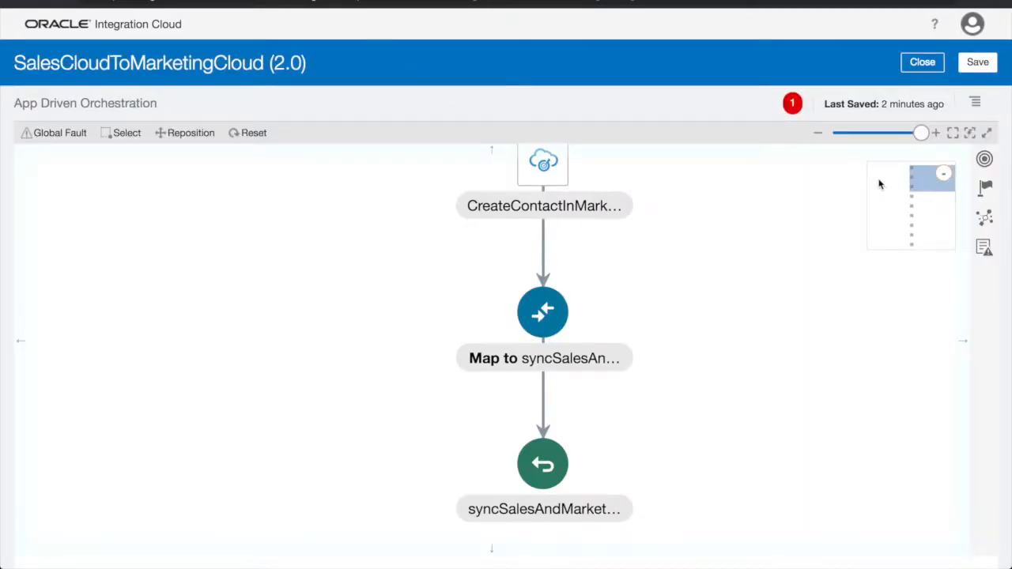
left_click(976, 105)
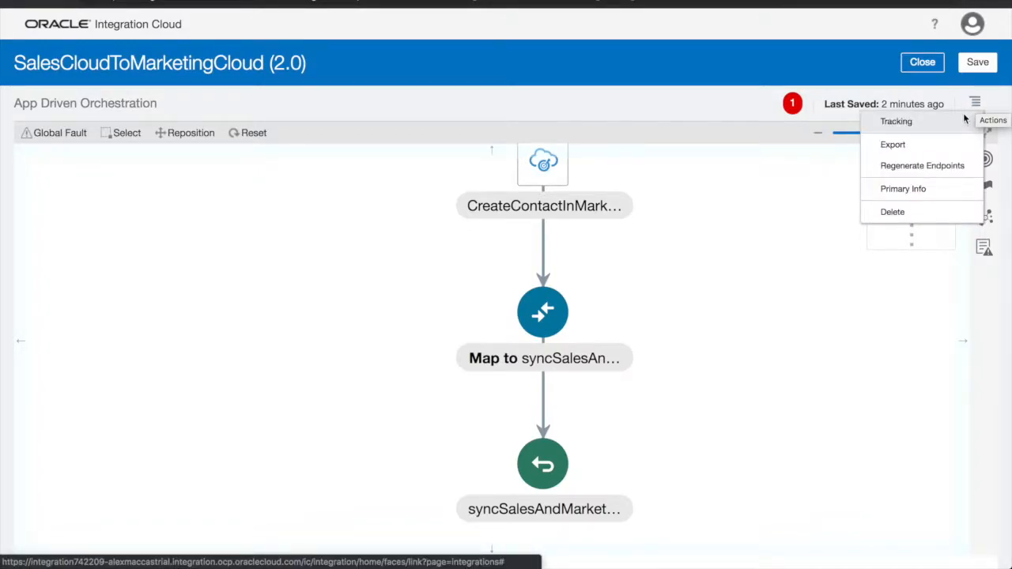
left_click(958, 125)
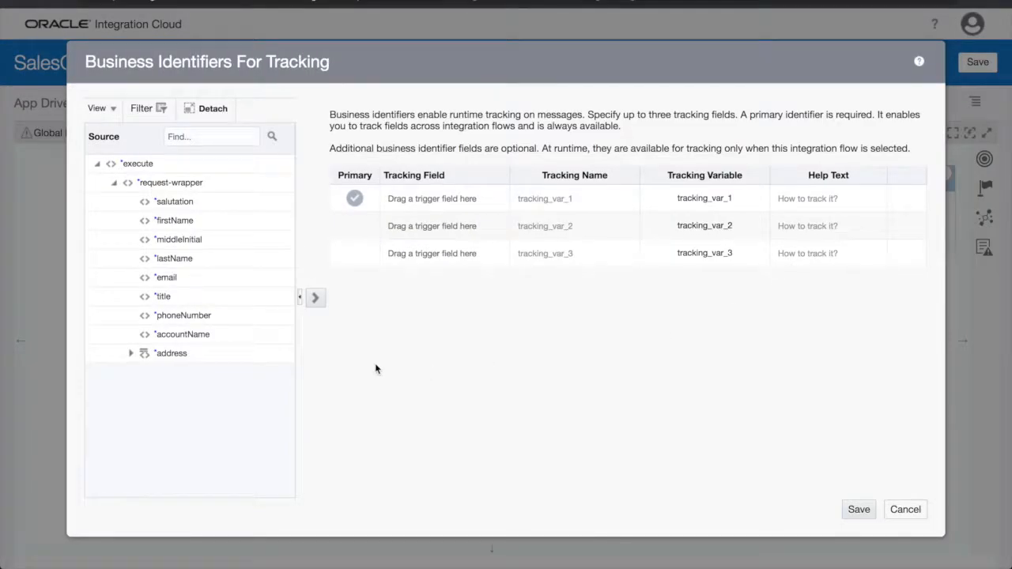
left_click_drag(207, 277, 430, 202)
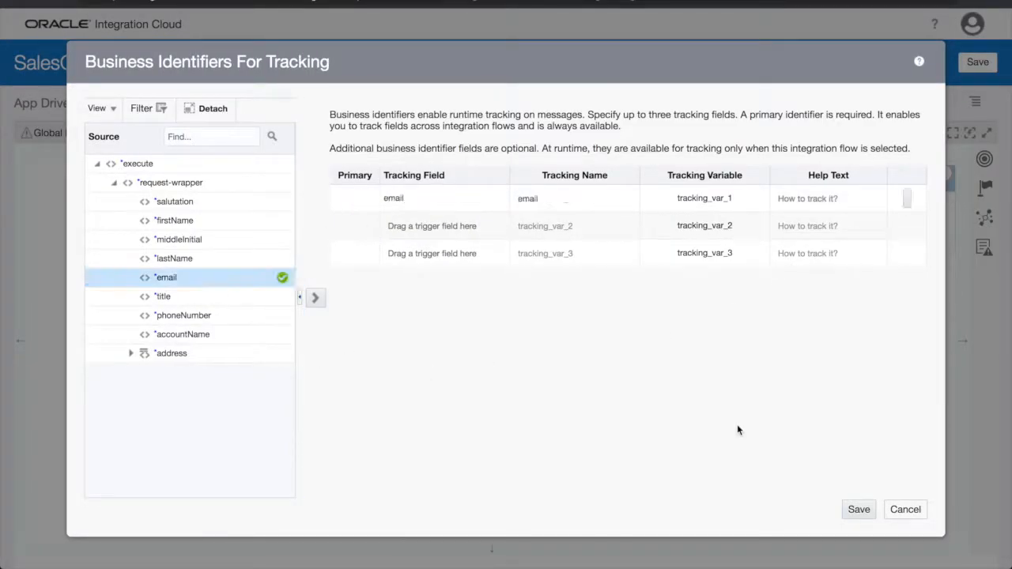
left_click(859, 510)
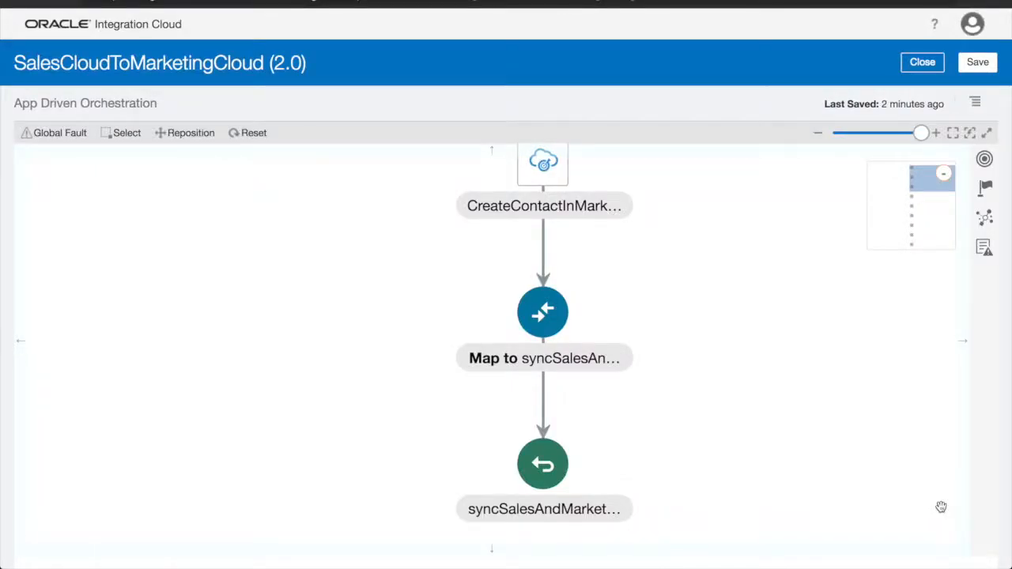
left_click(978, 63)
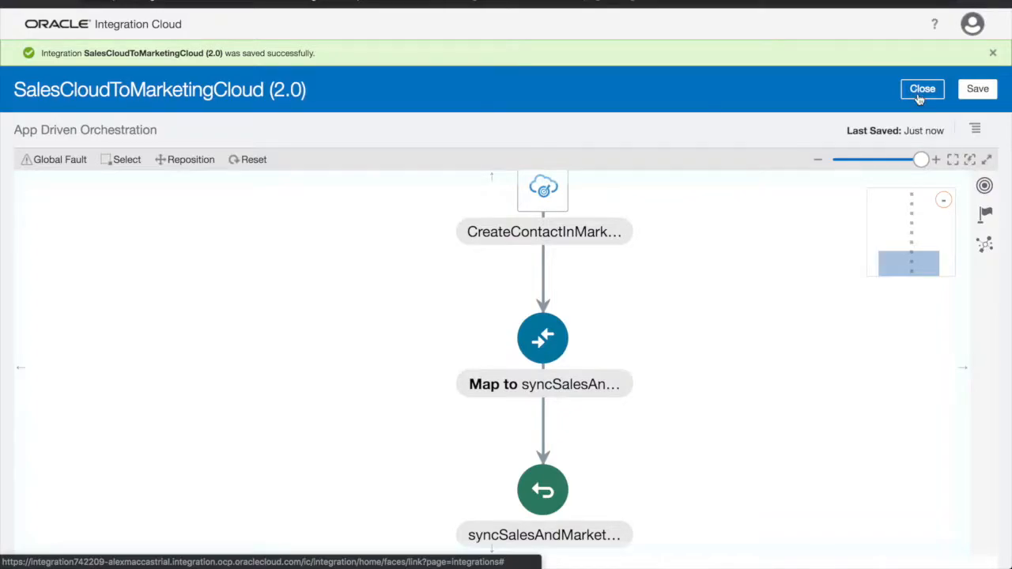
left_click(918, 94)
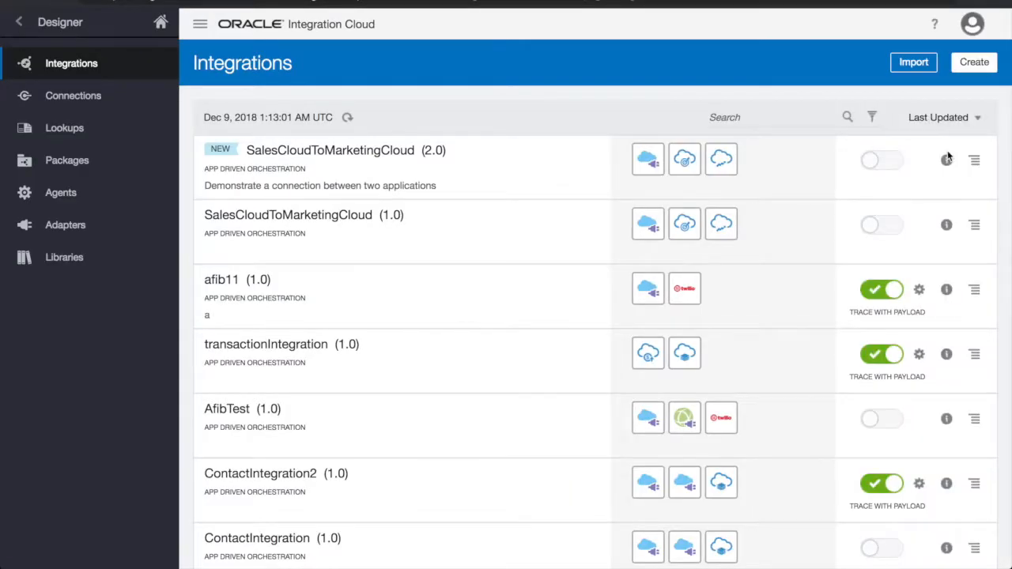
Activate SalesCloudToMarketingCloud (2.0) with Enable tracing and Include payload checked
left_click(884, 162)
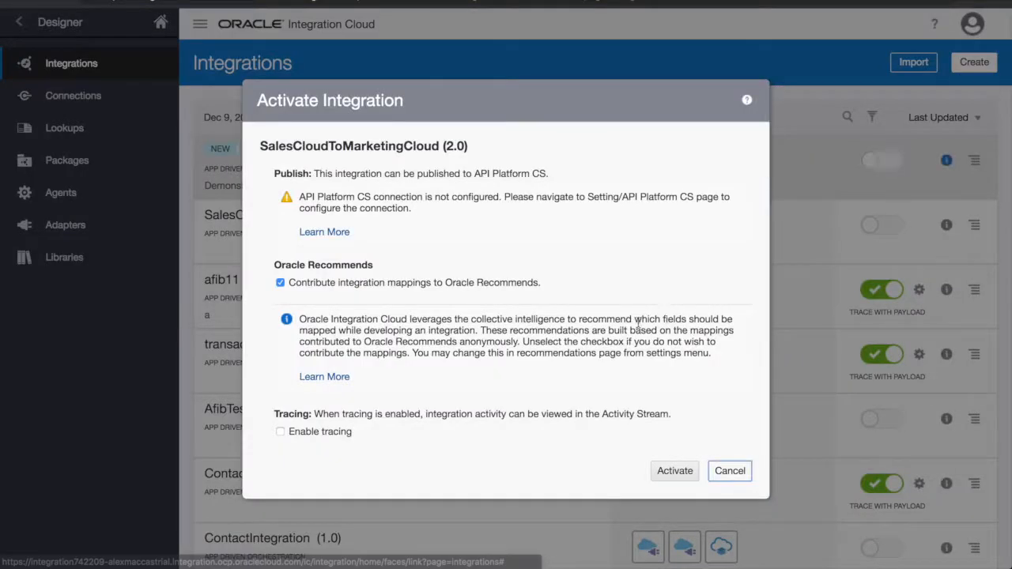
left_click(343, 436)
left_click(297, 449)
scroll(674, 494, "down", 1)
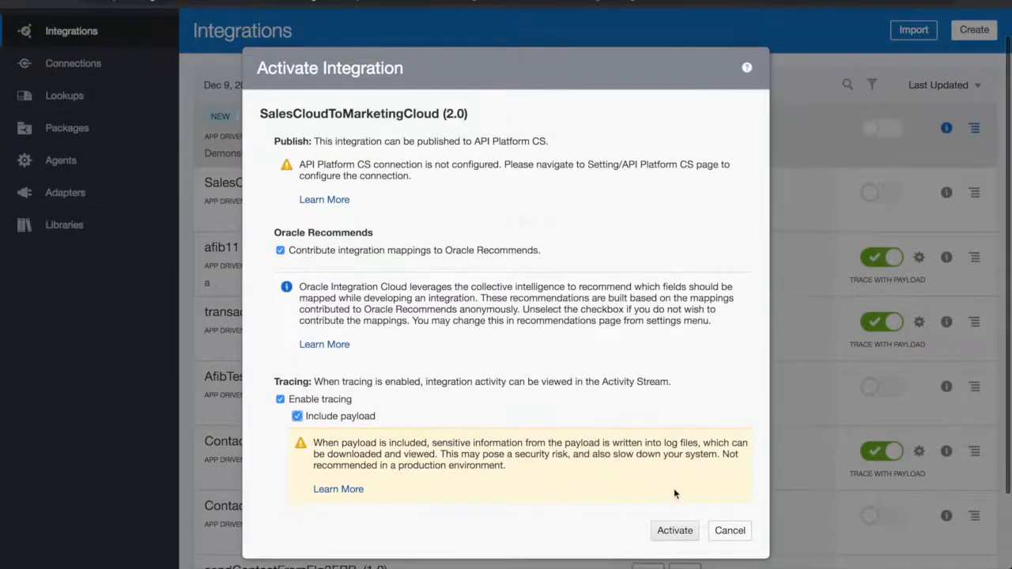
left_click(668, 533)
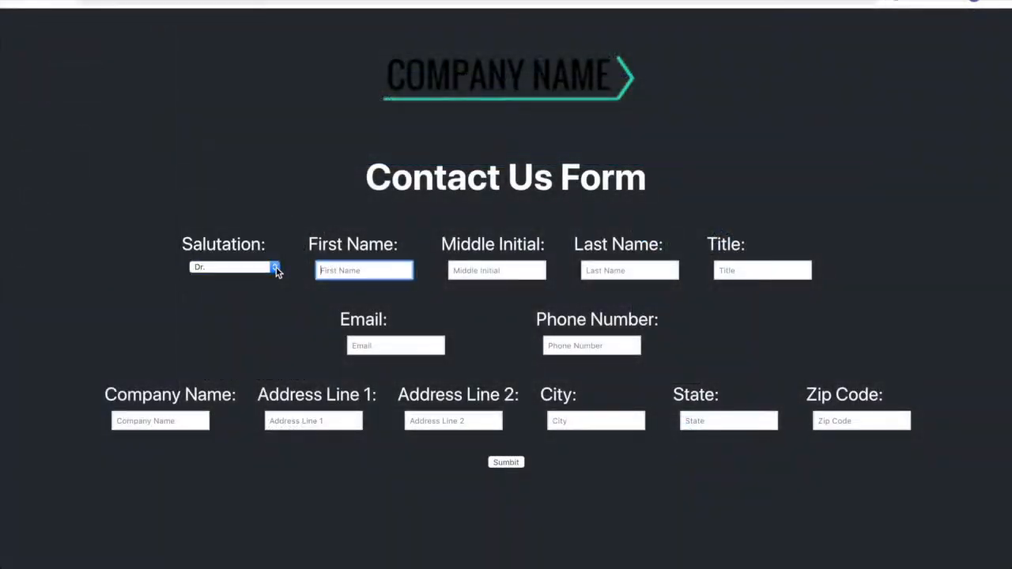
Enter the contact's first and last name, title Account Executive, e-mail, phone and company Seven Bucks
type("Dwayne")
key("Tab")
key("Tab")
type("Johnson")
key("Tab")
type("Account Executive")
key("Tab")
key("Tab")
type("3105551234")
Fill in the contact's street address, suite, city, state and ZIP, and submit the form
key("Tab")
key("Tab")
key("Tab")
key("Tab")
key("Tab")
left_click(523, 465)
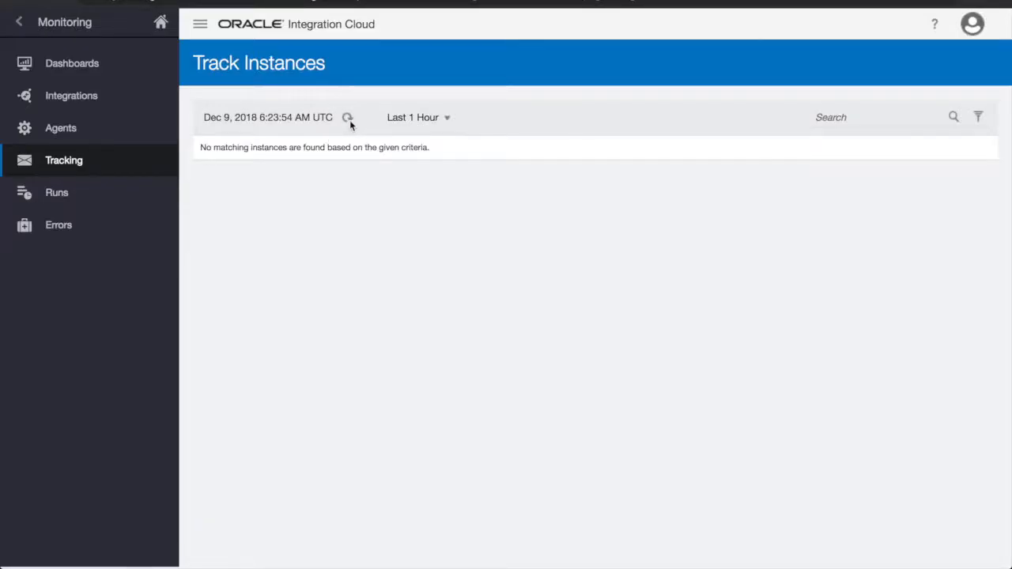
Refresh the tracked instances and open the new SalesCloudToMarketingCloud 2.0 instance's flow
left_click(349, 119)
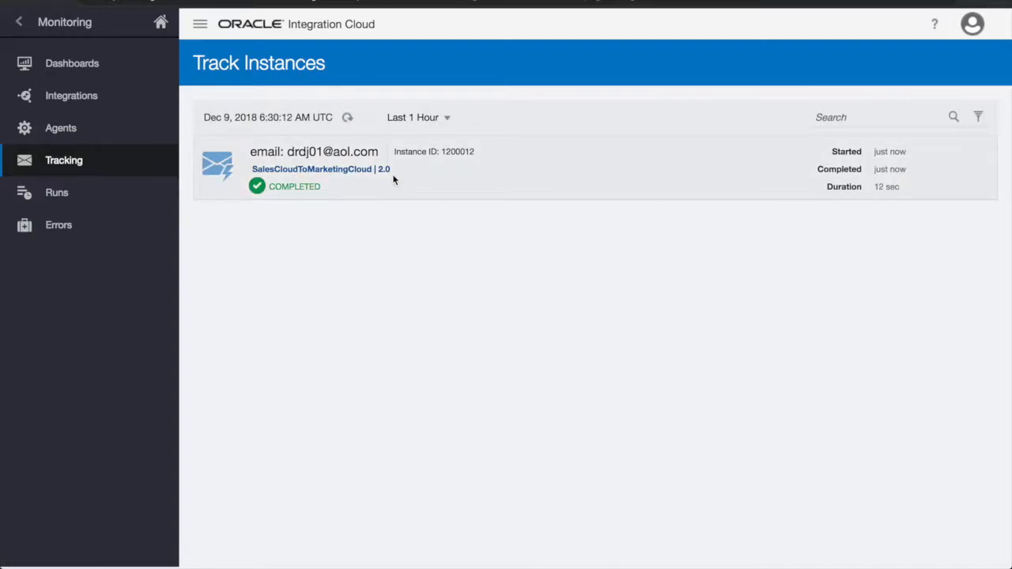
left_click(376, 152)
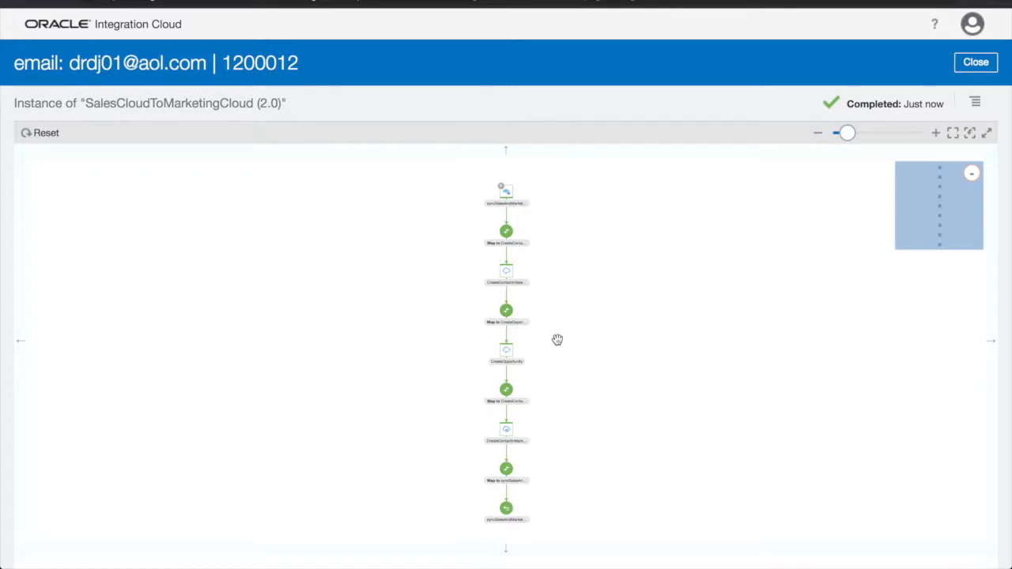
key("ctrl+Up")
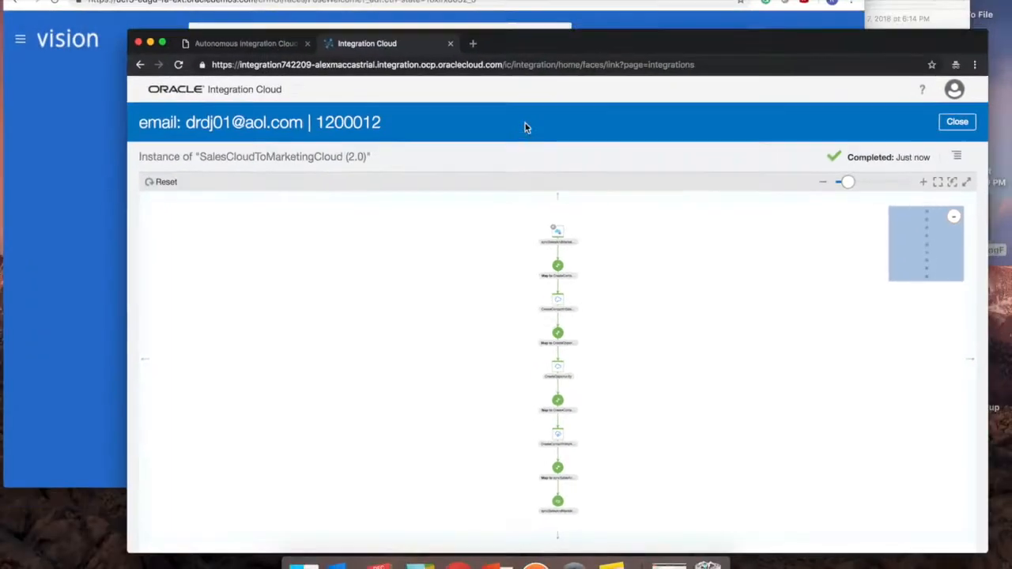
Switch to Sales Cloud and filter to My Open Opportunities to find the Seven Bucks opportunity
left_click(439, 113)
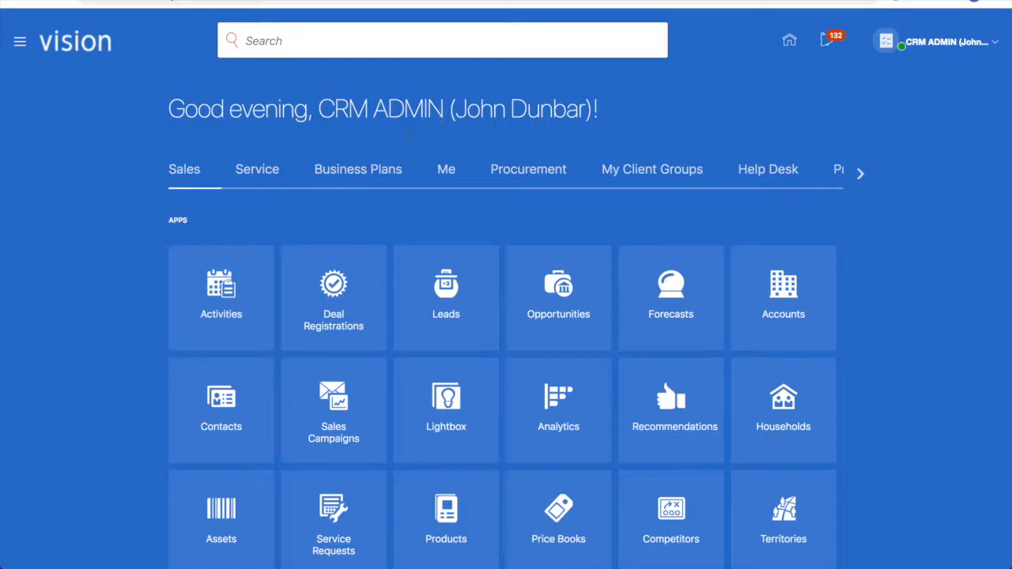
left_click(235, 404)
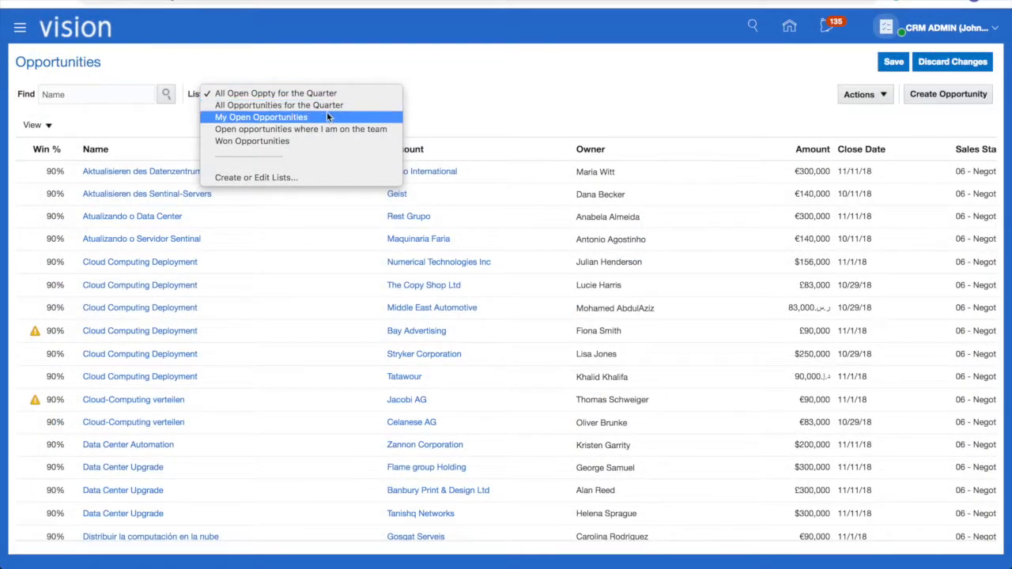
left_click(328, 117)
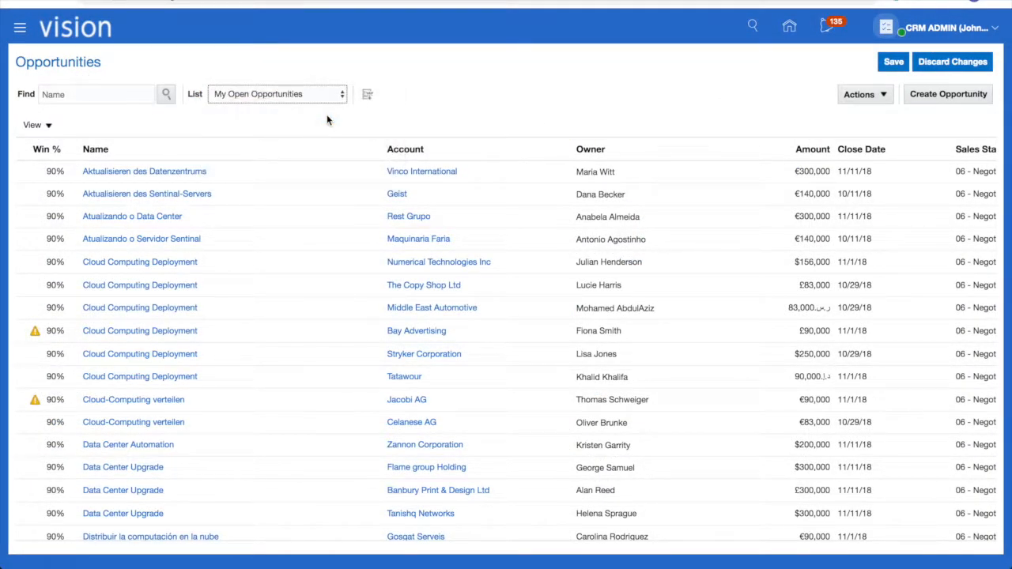
scroll(630, 393, "down", 5)
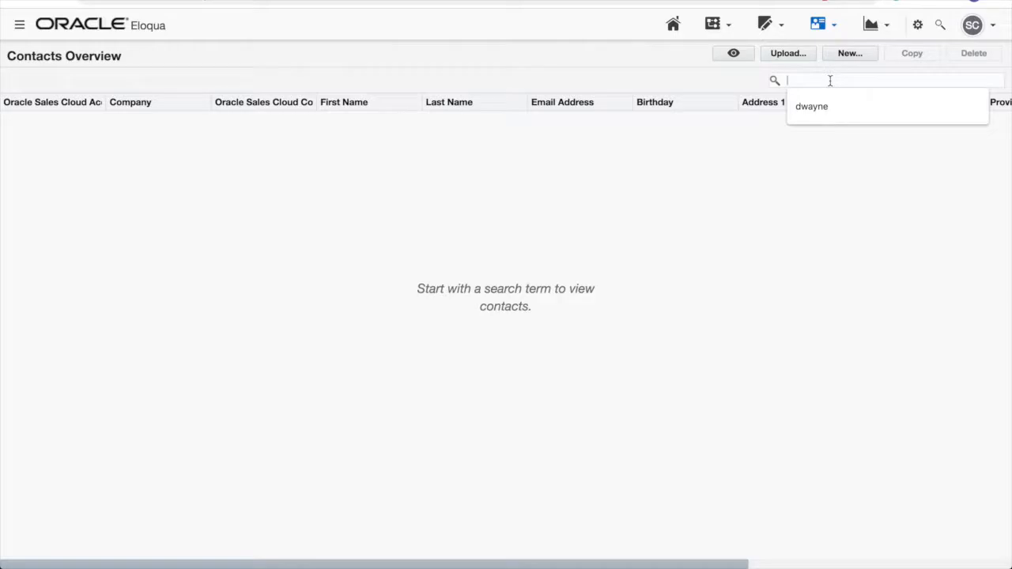
Search Eloqua contacts by the first name and scroll right to see the Seven Bucks record
type("dwayn")
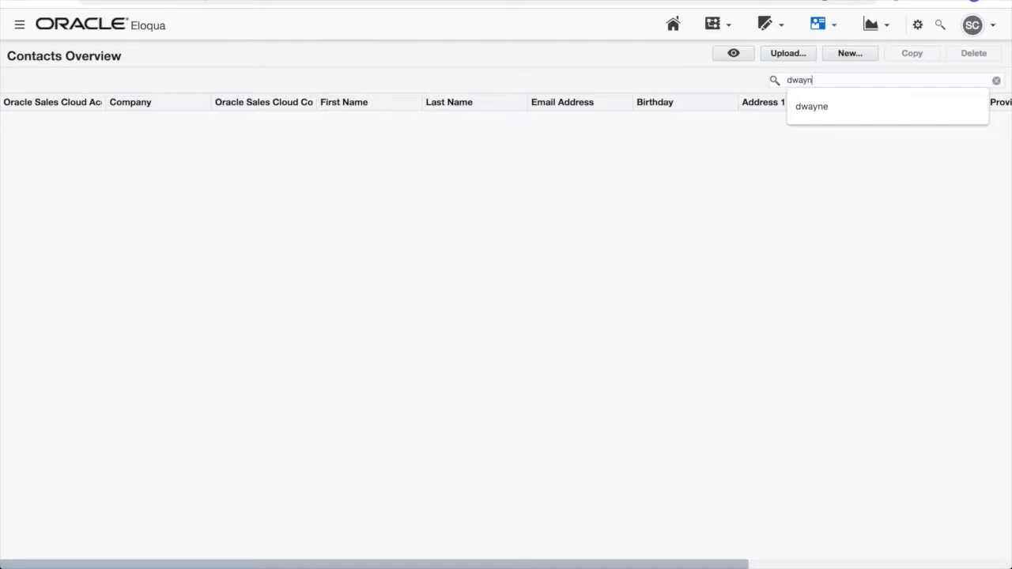
key("Return")
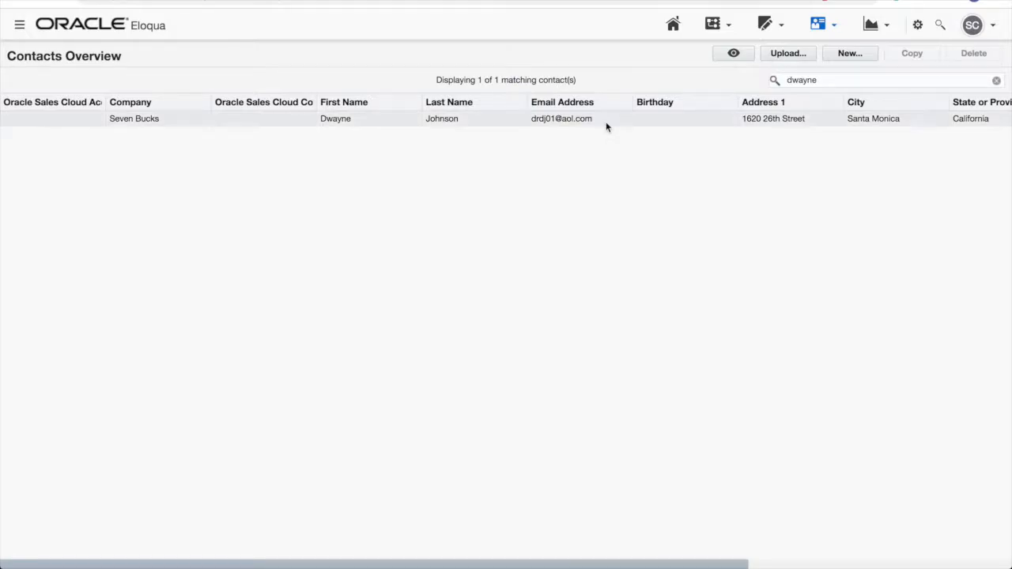
scroll(606, 129, "right", 5)
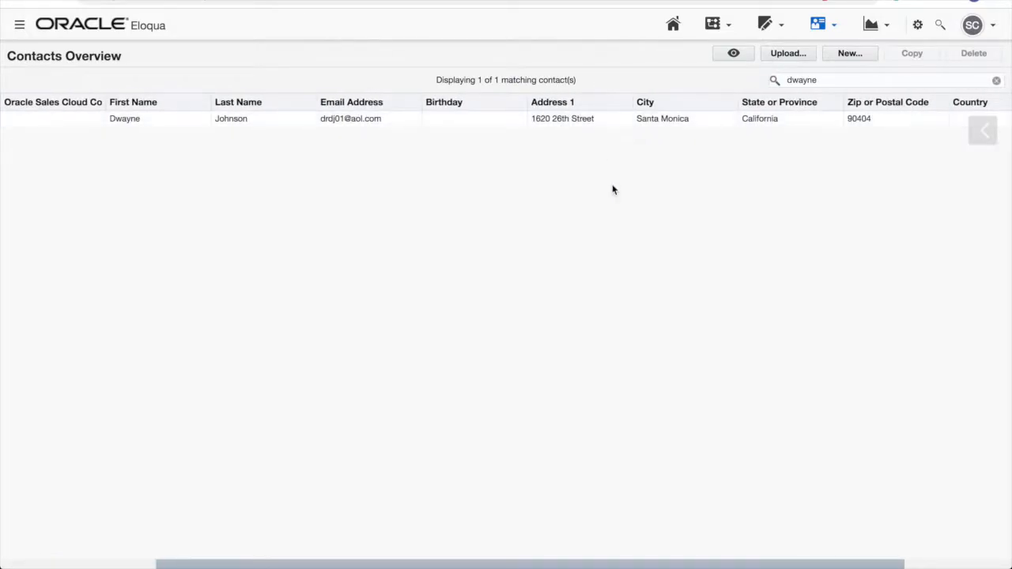